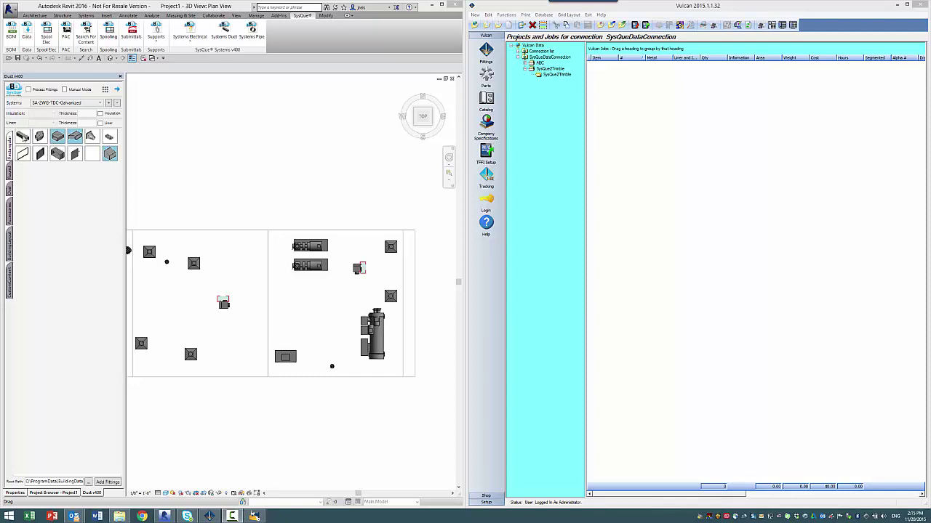
Draw the first three segments of a 38 x 28 inch rectangular SysQue duct.
left_click(23, 136)
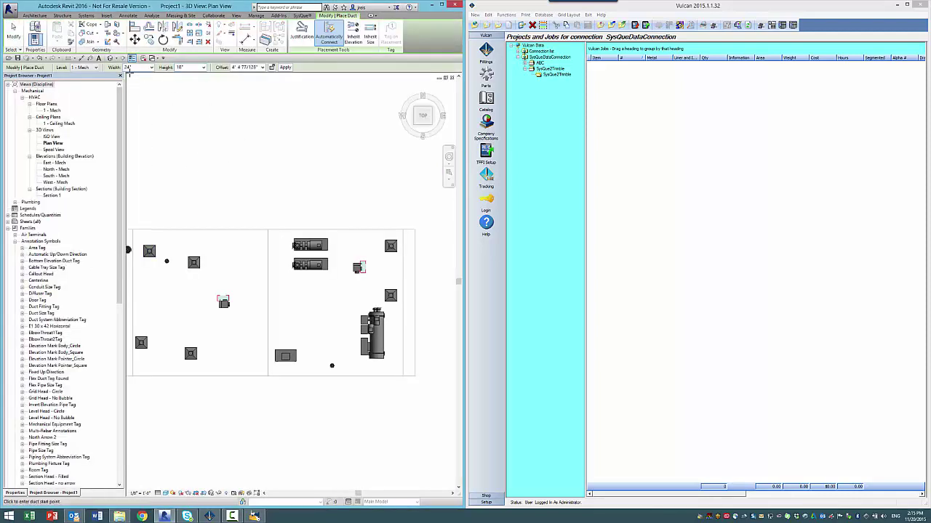
left_click(130, 67)
type("38")
left_click(194, 67)
type("28")
left_click(156, 96)
left_click(259, 96)
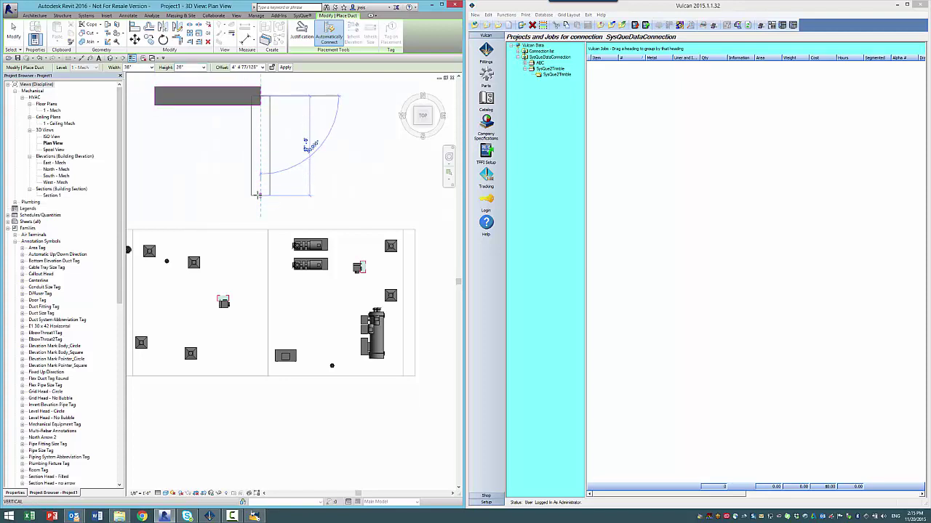
left_click(260, 195)
left_click(320, 197)
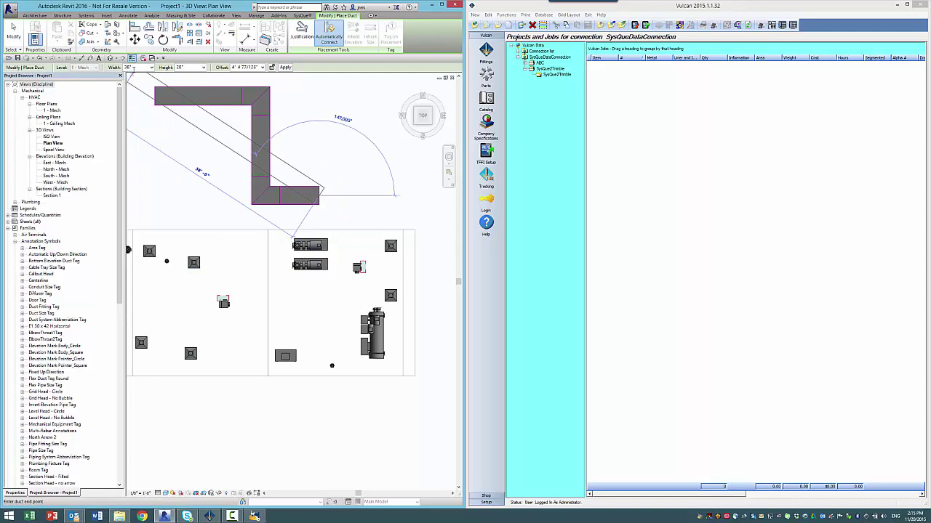
Continue the run at 24 x 18 inches through a transition, adding vertical and diagonal segments.
left_click(131, 67)
type("24")
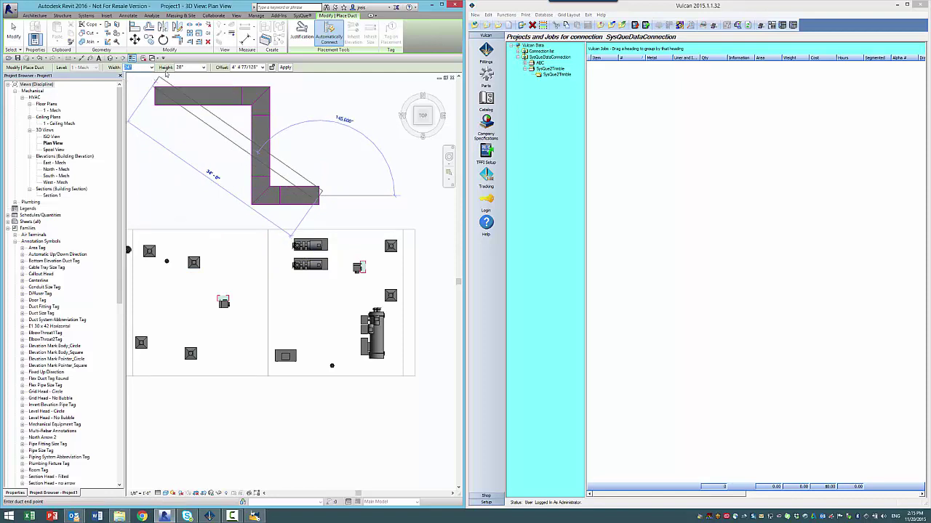
left_click(188, 67)
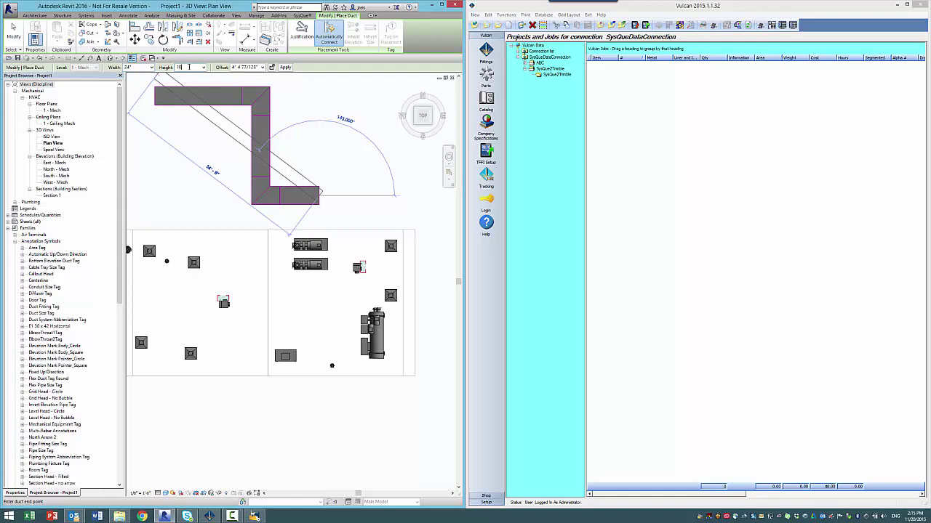
key("Return")
left_click(400, 195)
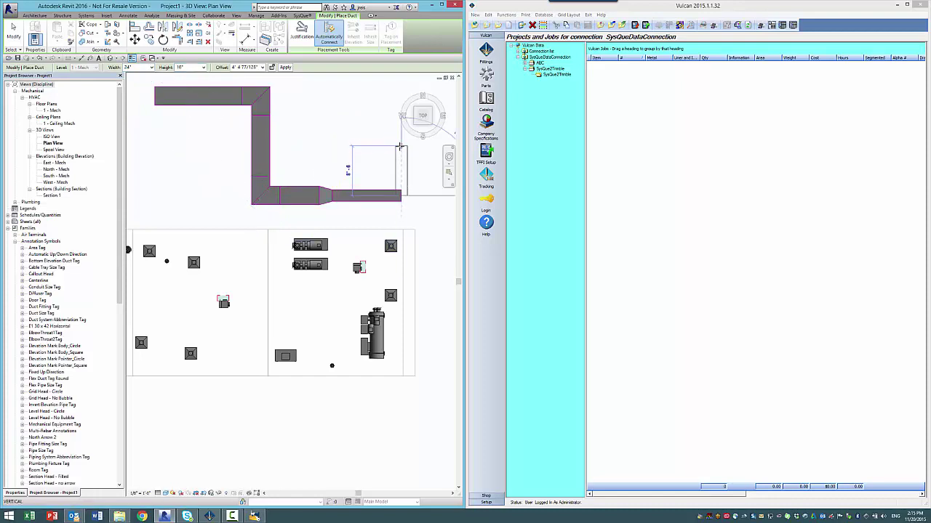
left_click(400, 147)
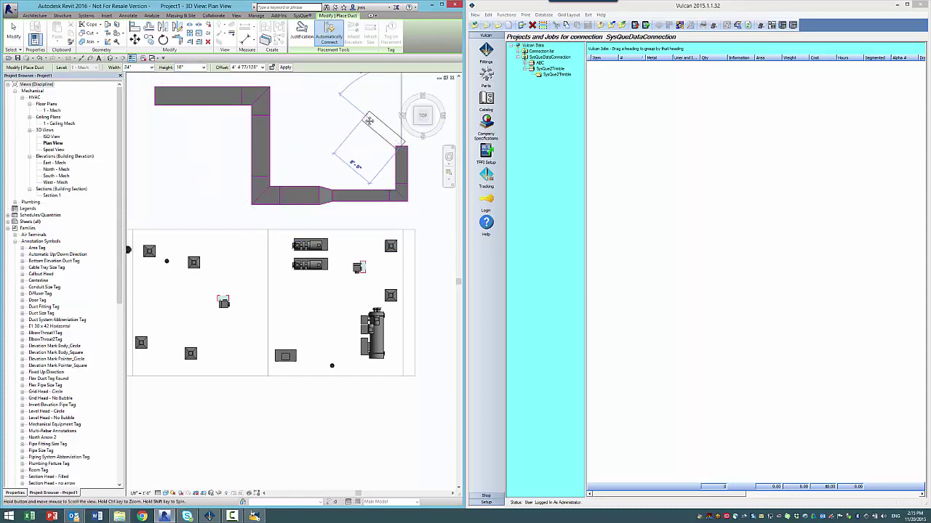
middle_click_drag(368, 121, 377, 183)
left_click(371, 165)
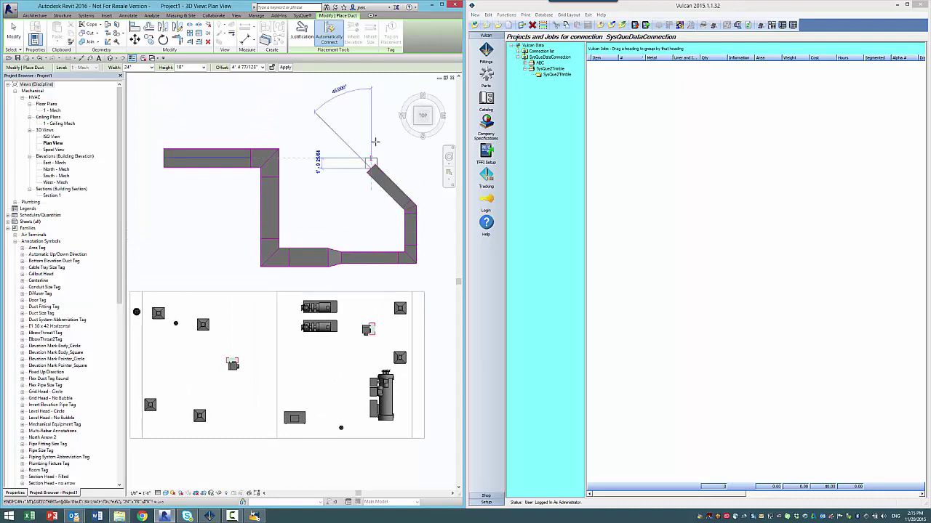
left_click(371, 120)
key("Escape")
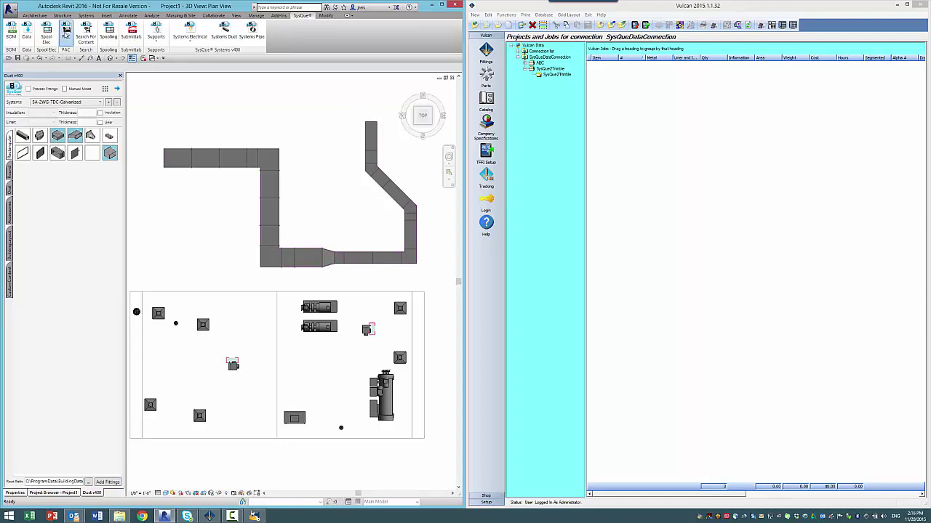
Window-select the entire duct run in SysQue PAC and send it for processing.
left_click(66, 34)
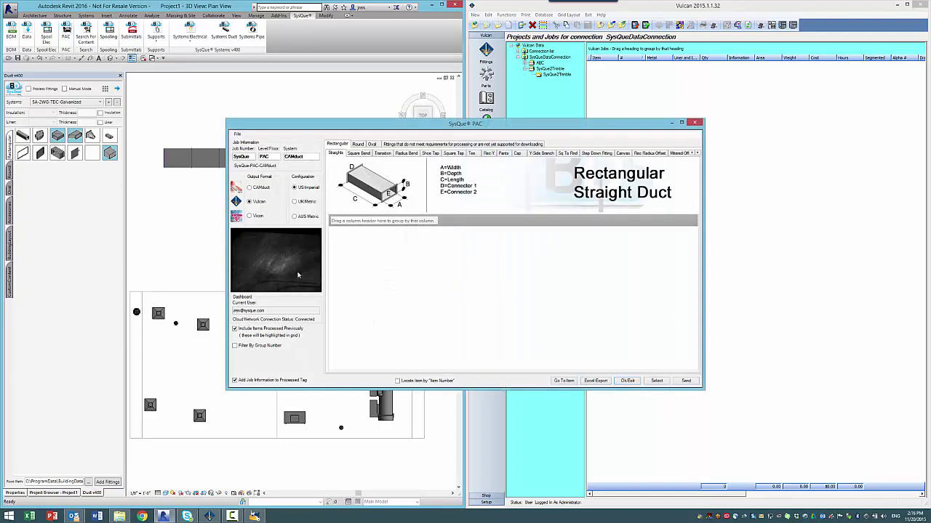
left_click(656, 381)
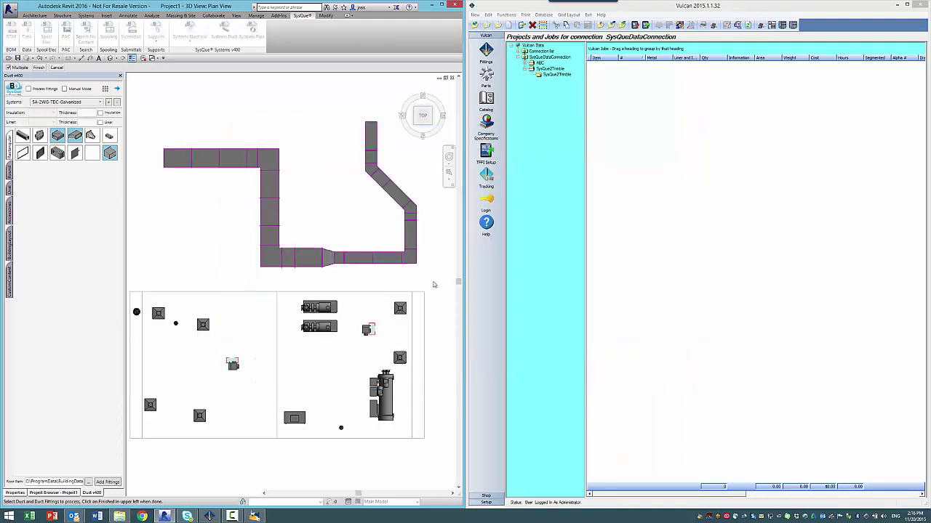
left_click_drag(433, 282, 178, 123)
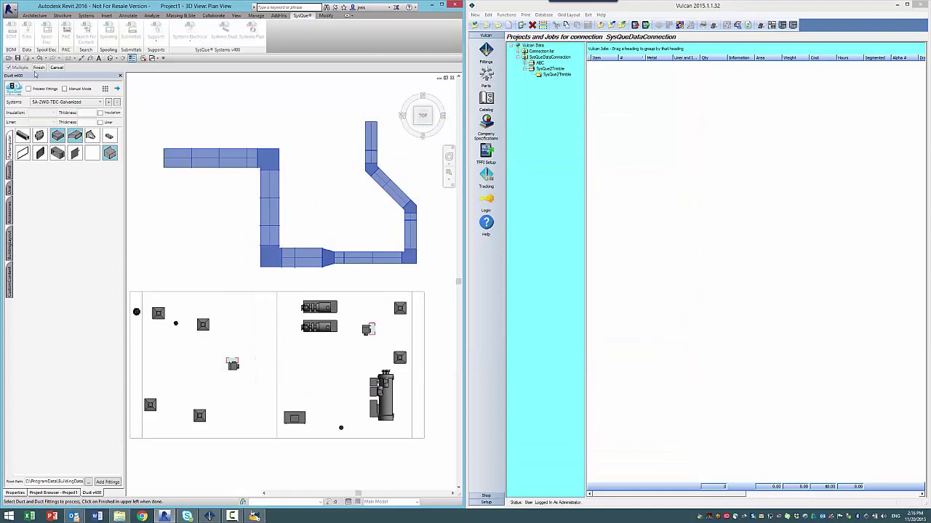
left_click(38, 68)
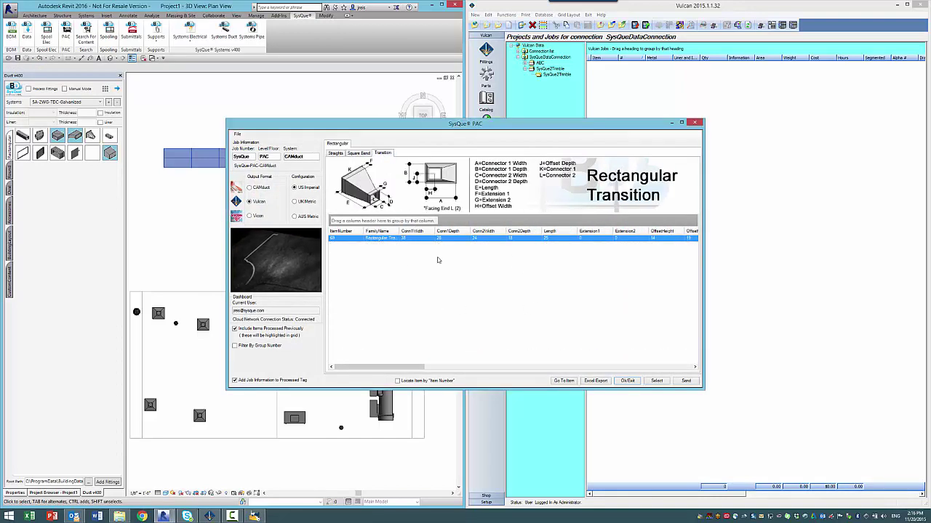
left_click(686, 381)
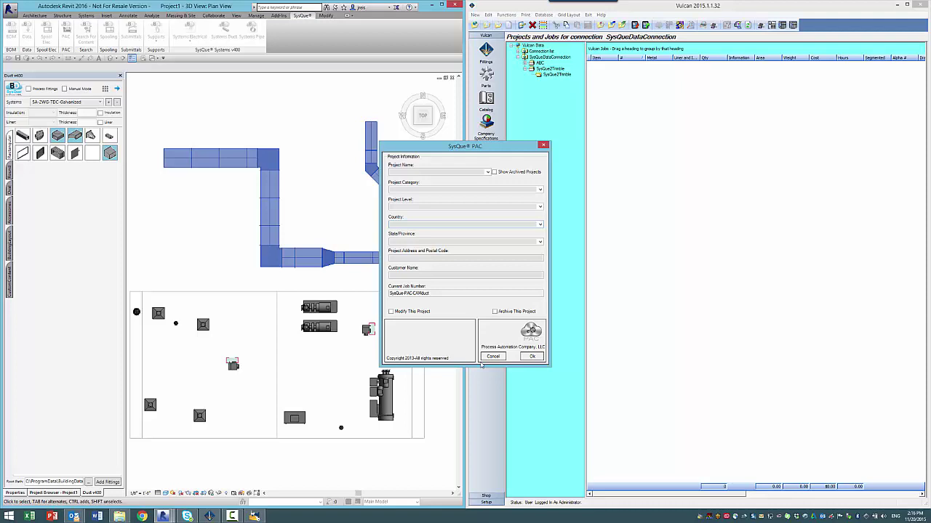
Choose the project name in the PAC project information form and confirm it.
left_click(487, 172)
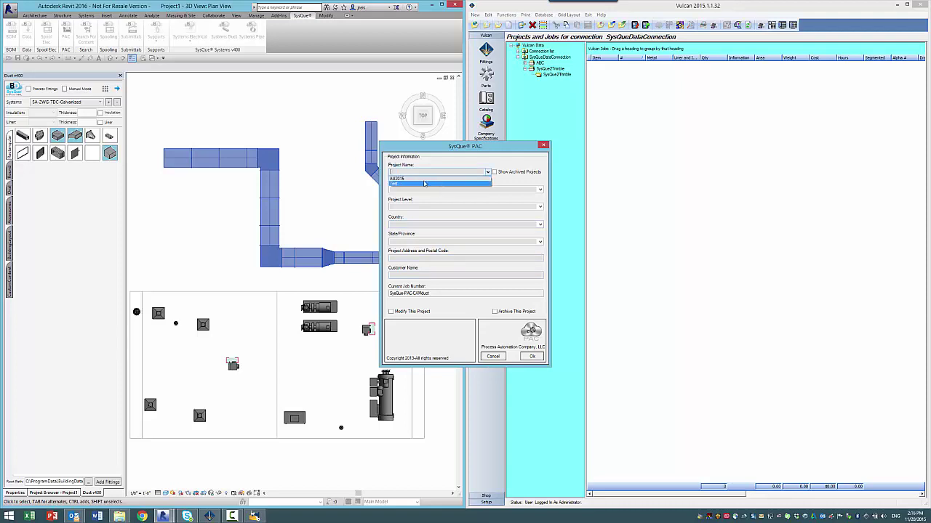
left_click(447, 184)
left_click(531, 357)
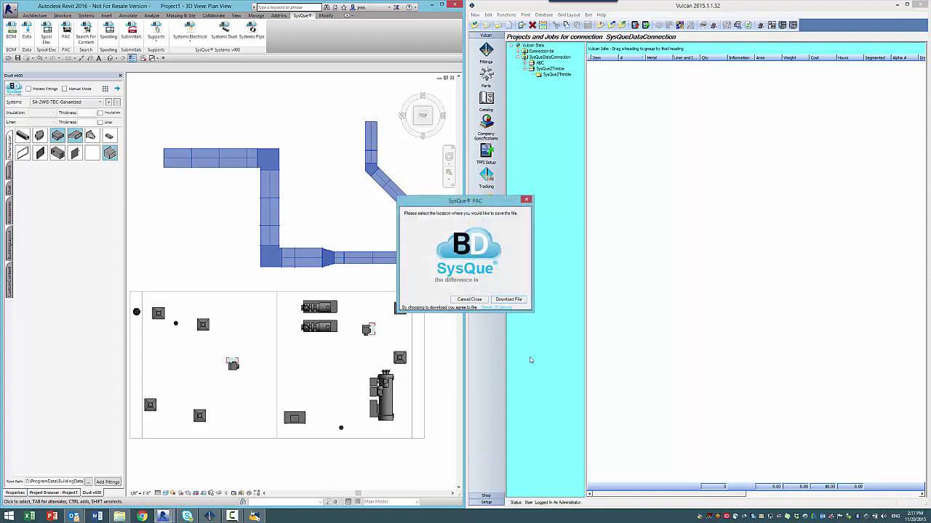
Download the processed duct files into Desktop > PAC Output Files.
left_click(507, 300)
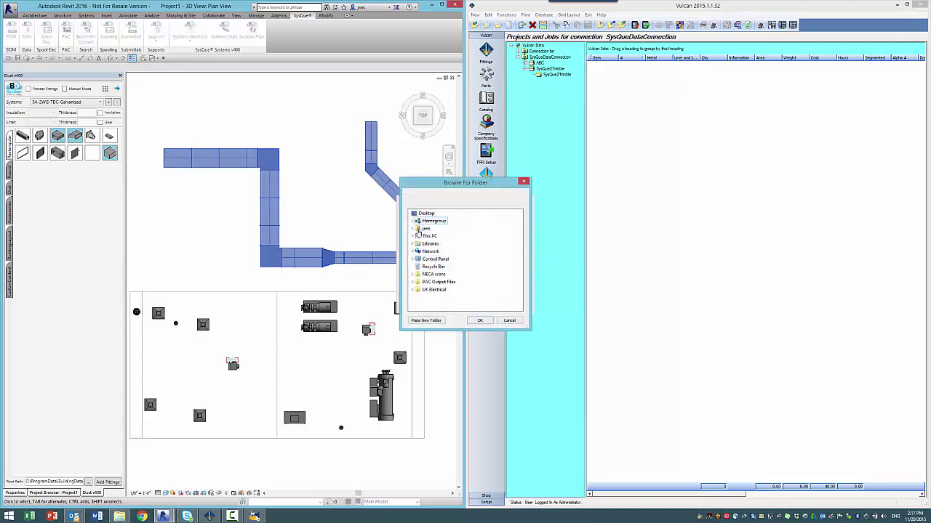
double_click(425, 228)
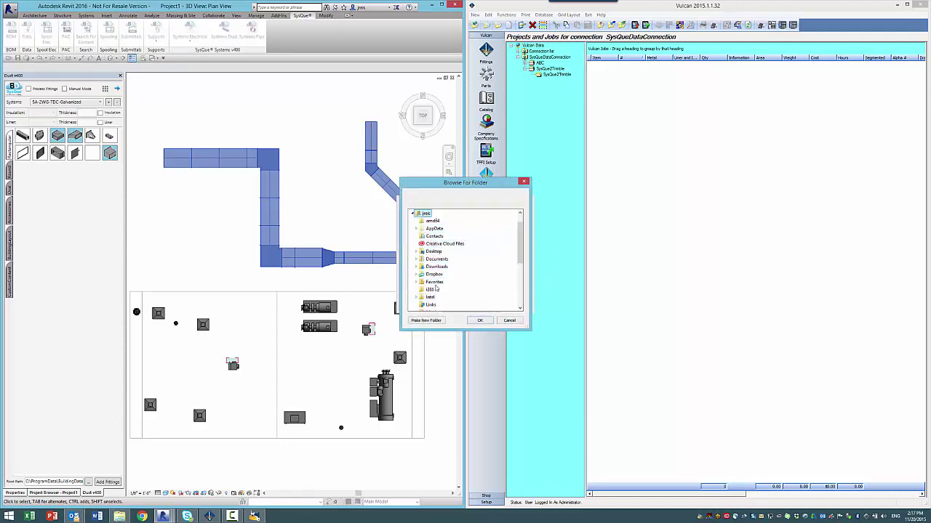
double_click(433, 251)
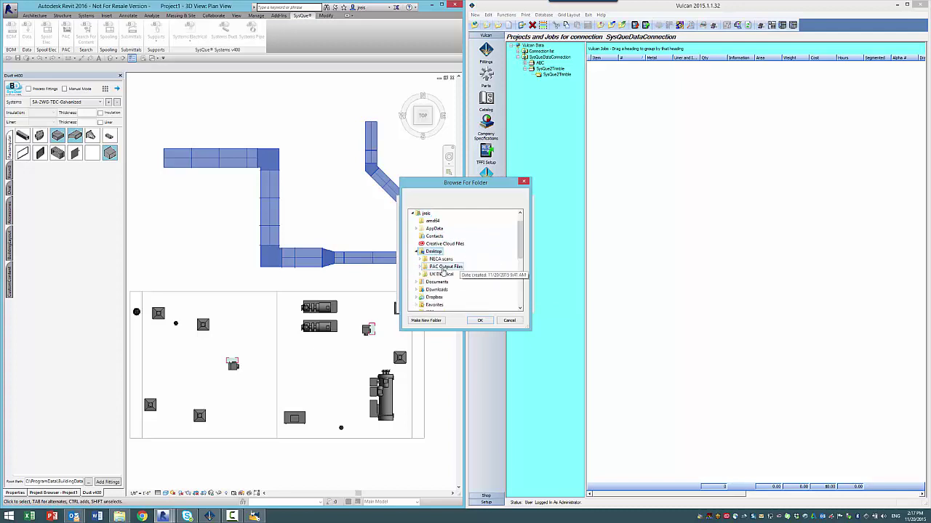
double_click(443, 267)
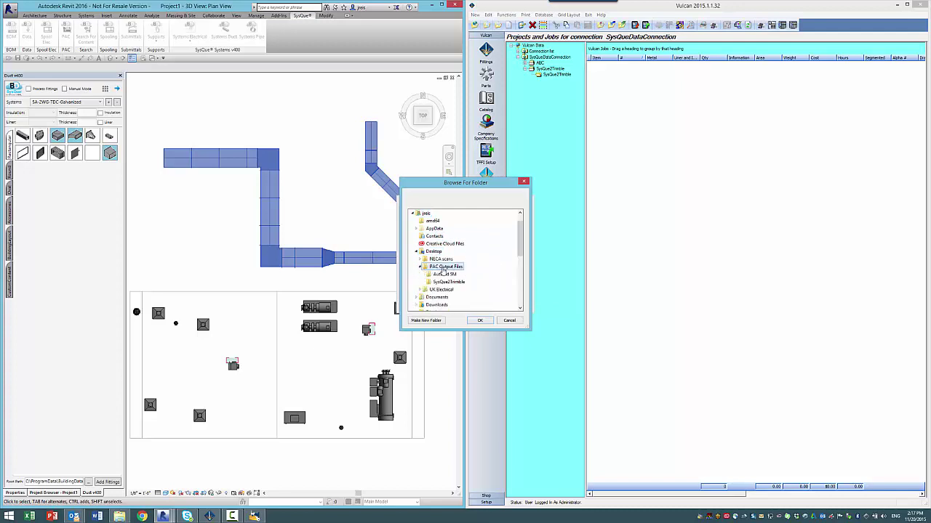
left_click(478, 320)
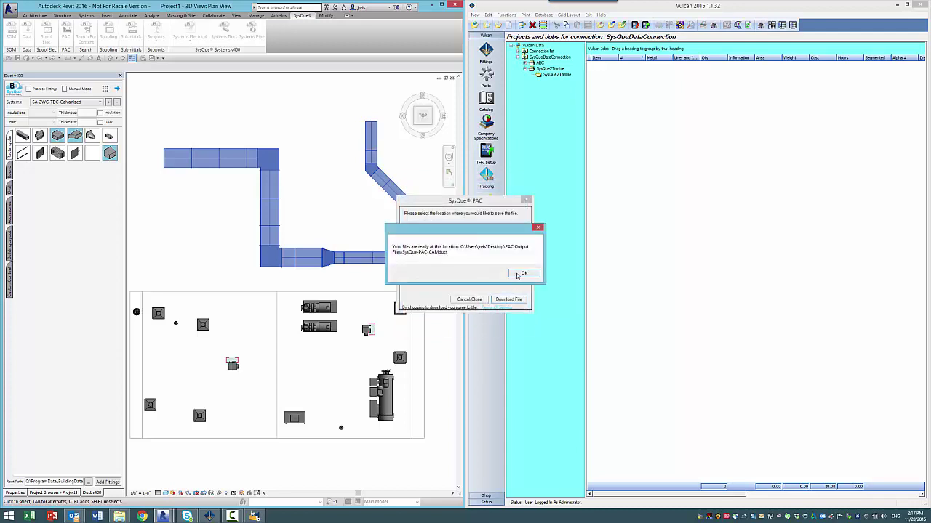
left_click(520, 274)
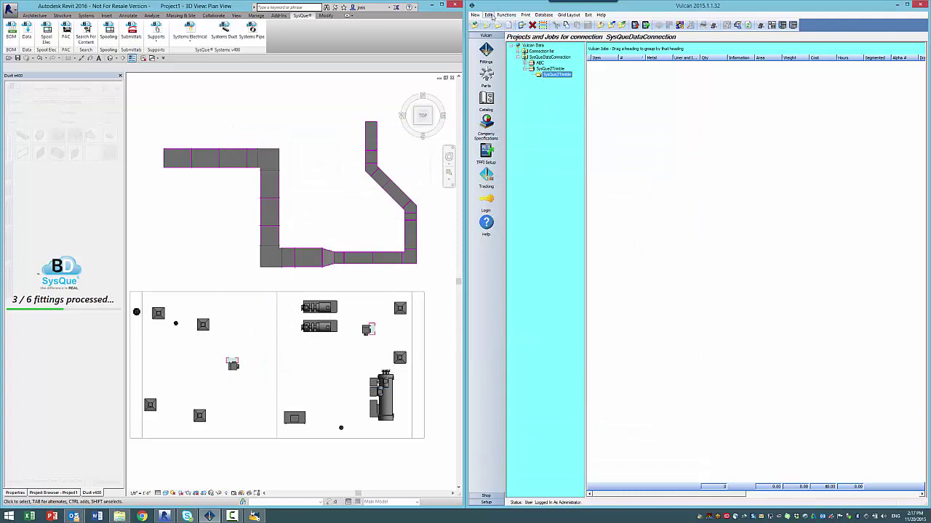
Import SysQue-PAC-CAMduct.import from PAC Output Files and save its 24 fittings into the job.
left_click(487, 15)
mouse_move(506, 15)
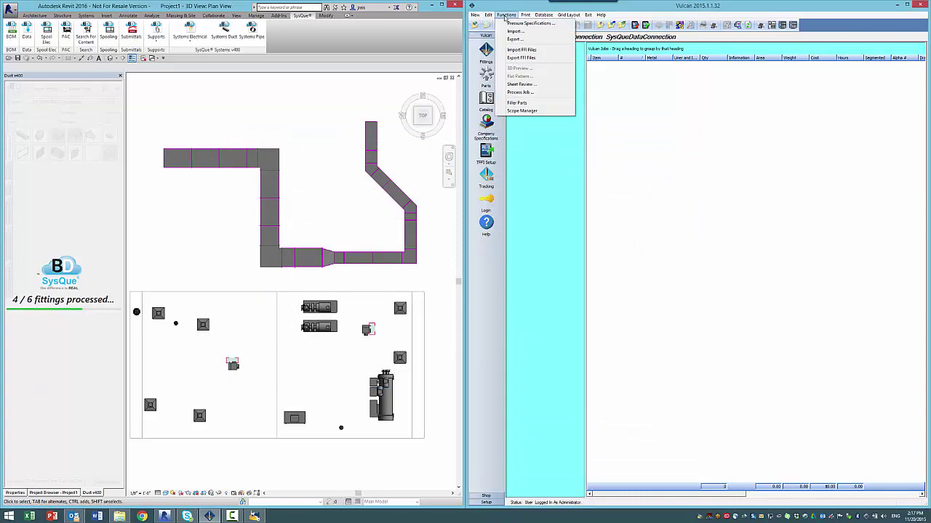
left_click(509, 32)
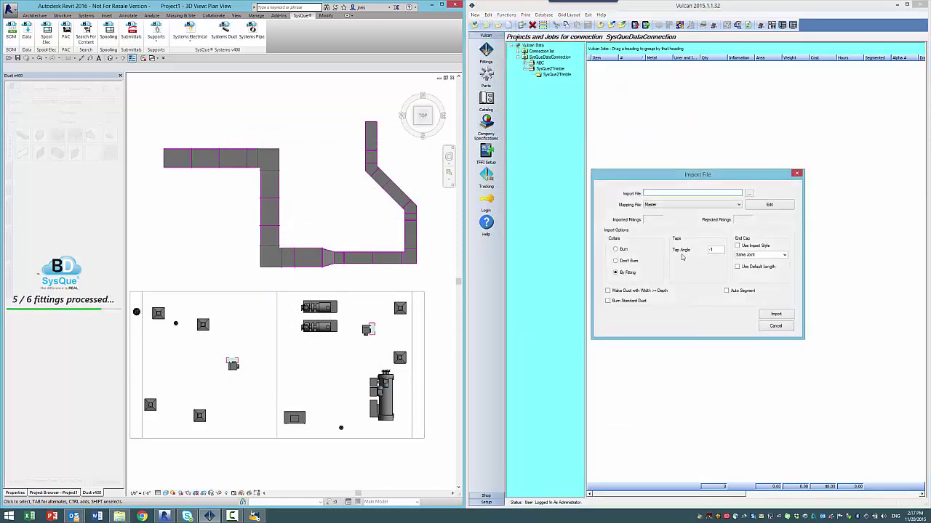
left_click(749, 193)
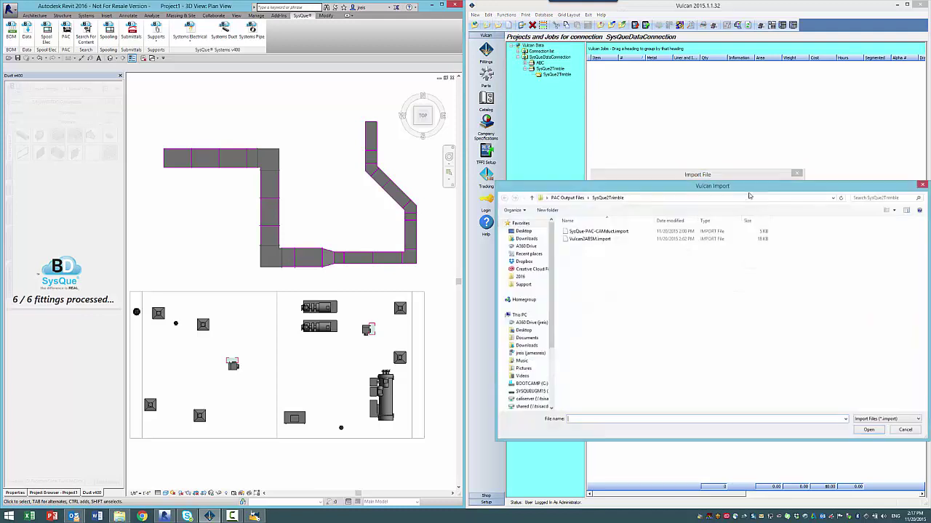
left_click(567, 198)
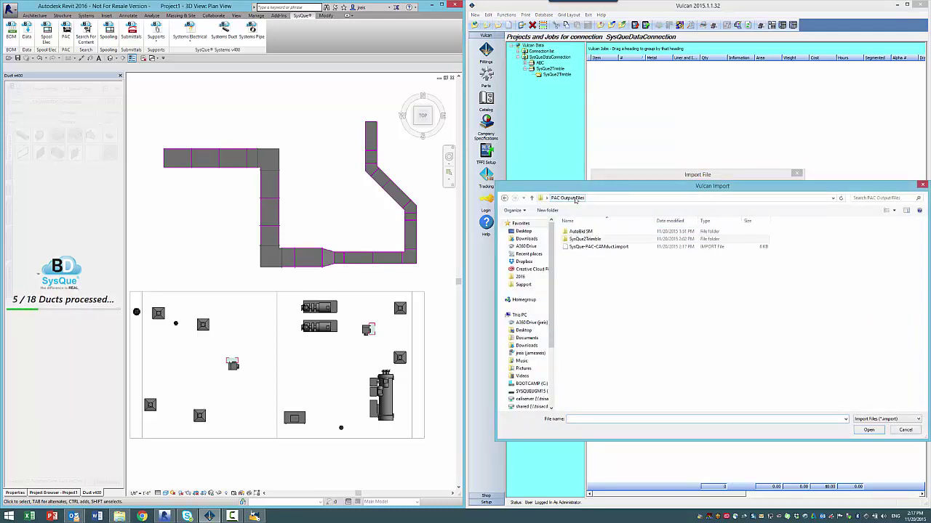
left_click(603, 247)
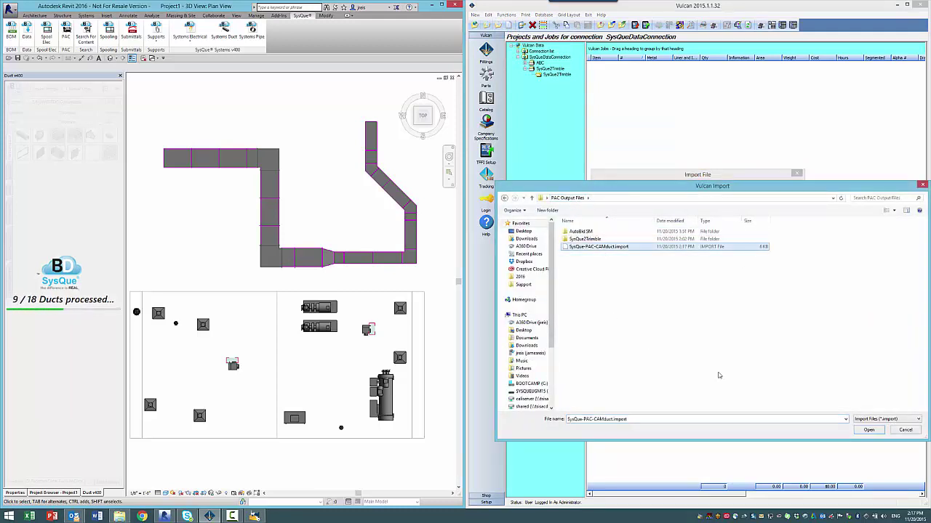
left_click(868, 430)
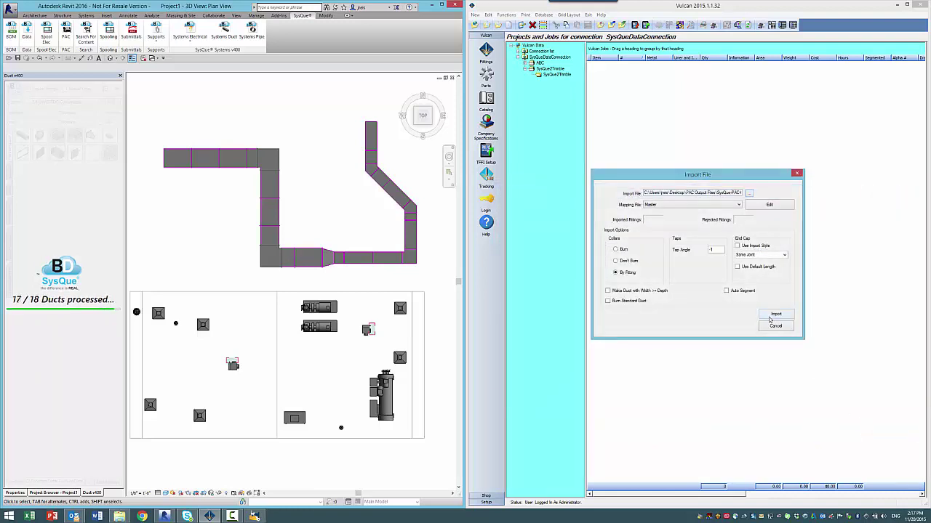
left_click(771, 318)
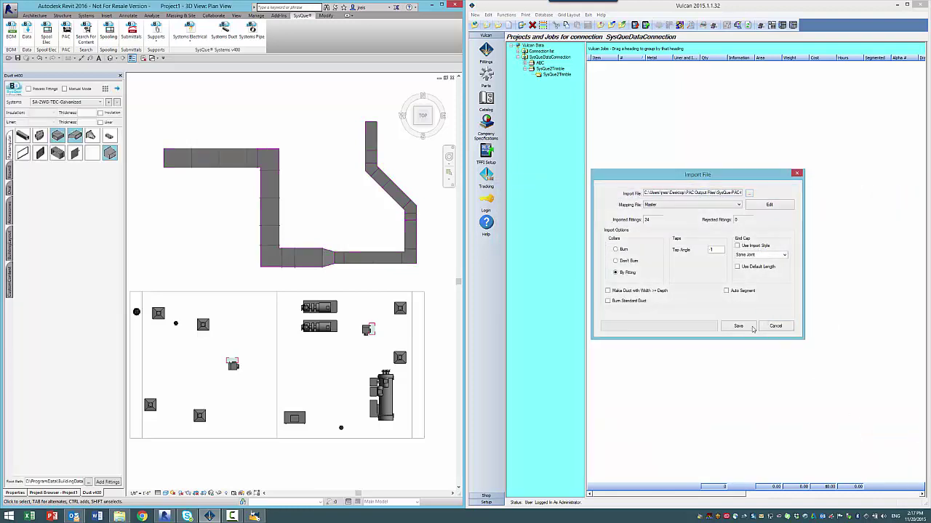
left_click(746, 329)
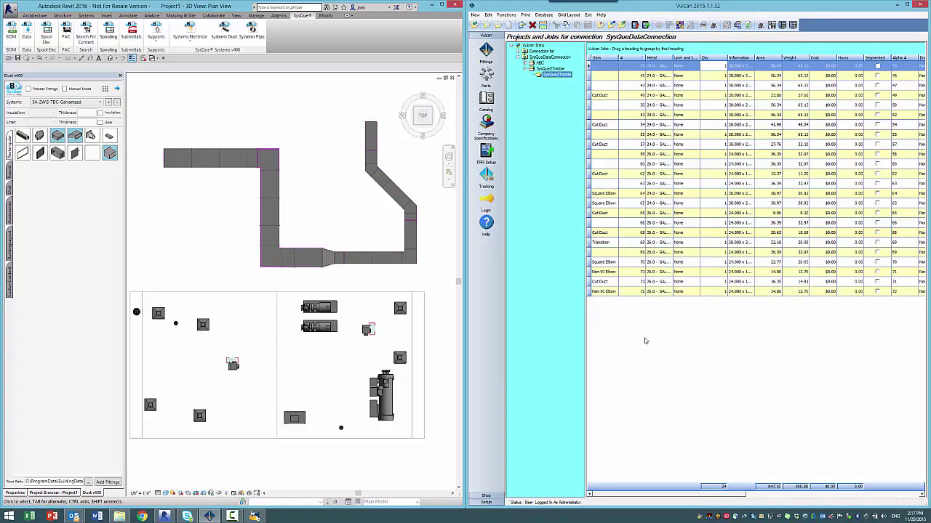
Compare Vulcan's Transition item 69 with the Revit transition's properties, confirming Mark 69.
left_click(642, 243)
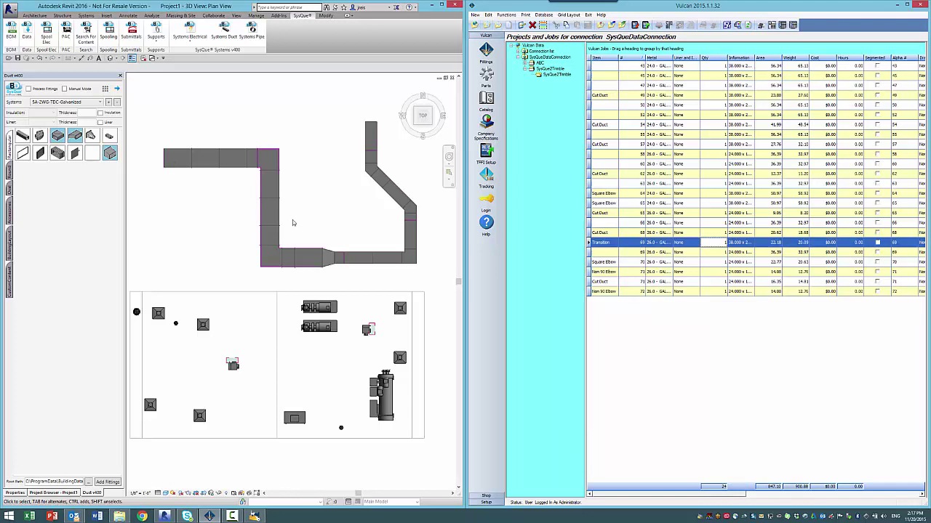
left_click(294, 223)
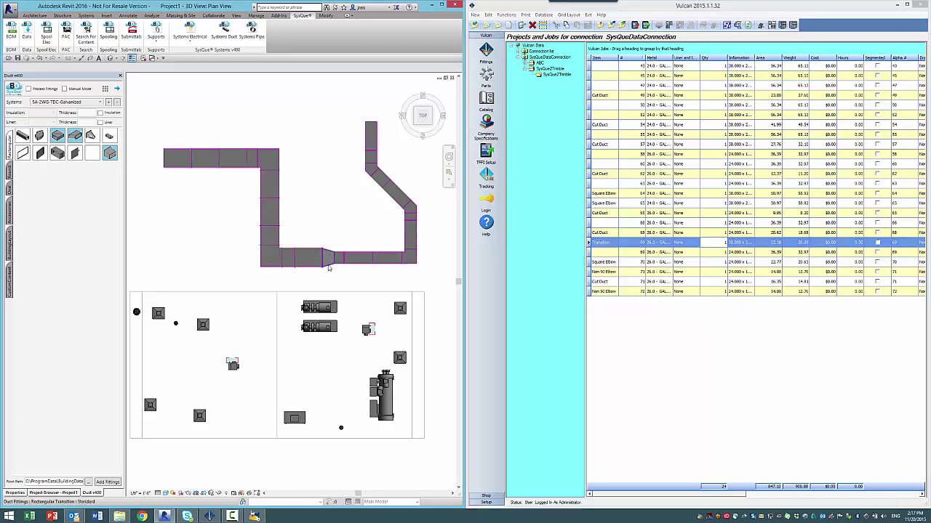
left_click(328, 268)
left_click(43, 493)
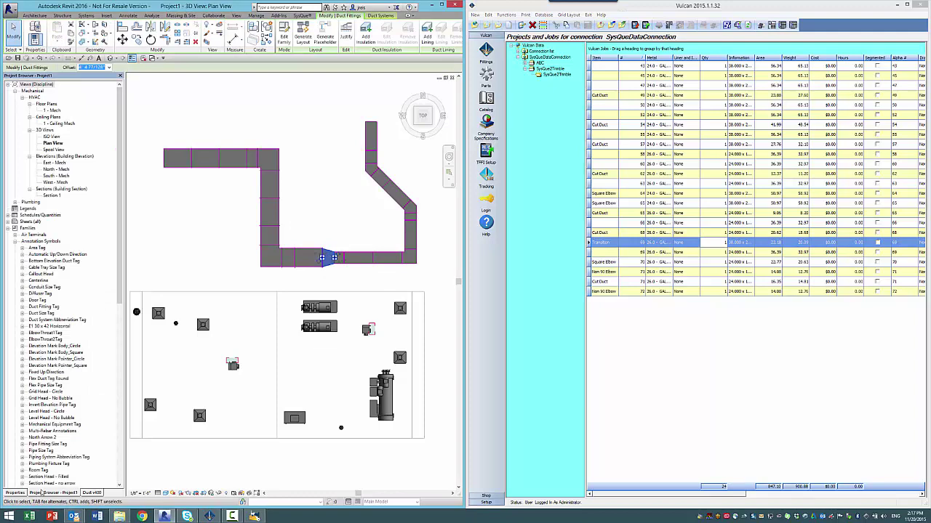
left_click(15, 494)
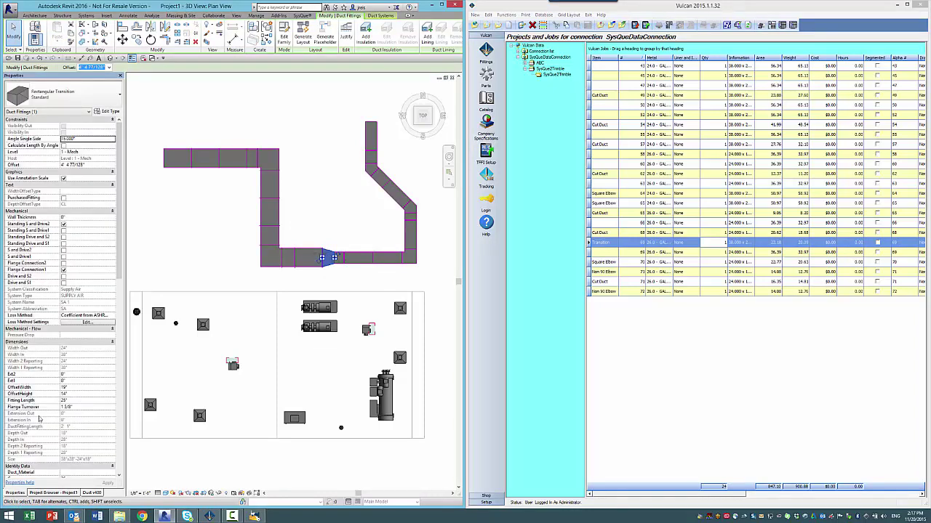
scroll(80, 371, "down", 3)
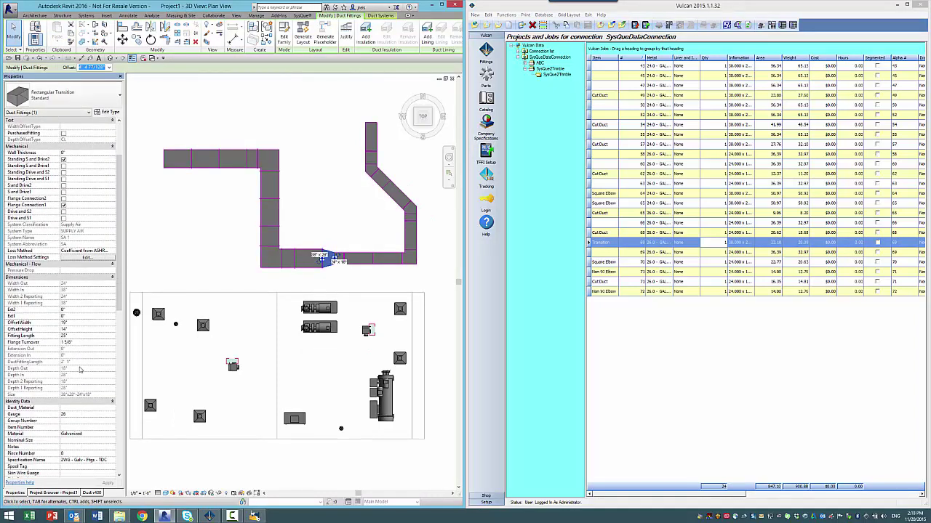
scroll(61, 421, "down", 9)
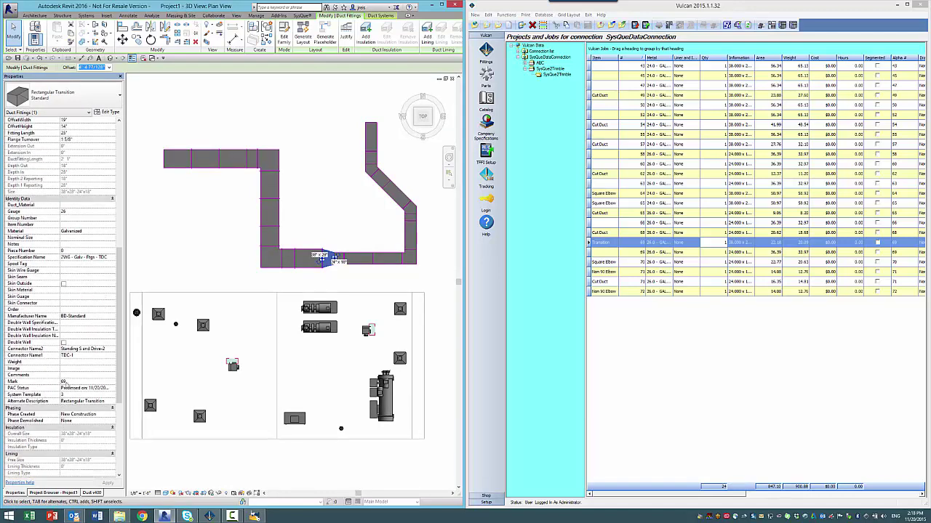
left_click(691, 375)
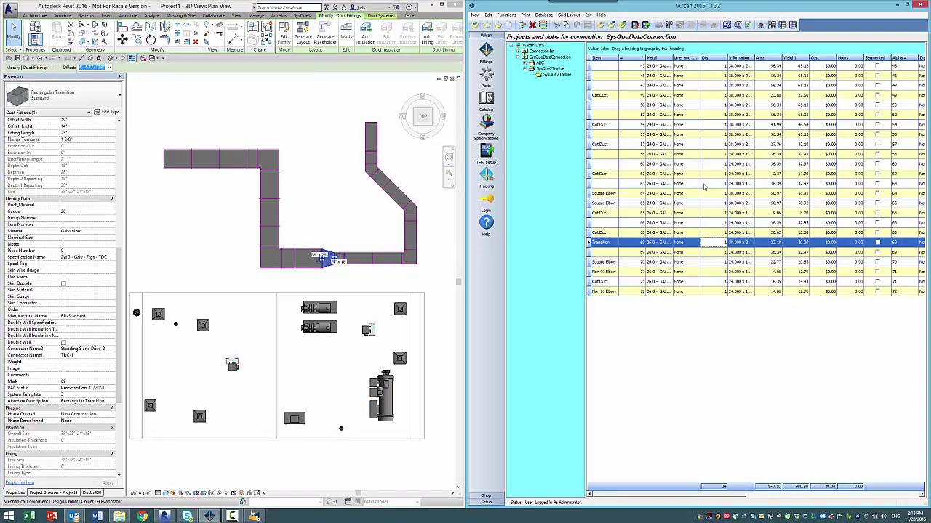
left_click(488, 15)
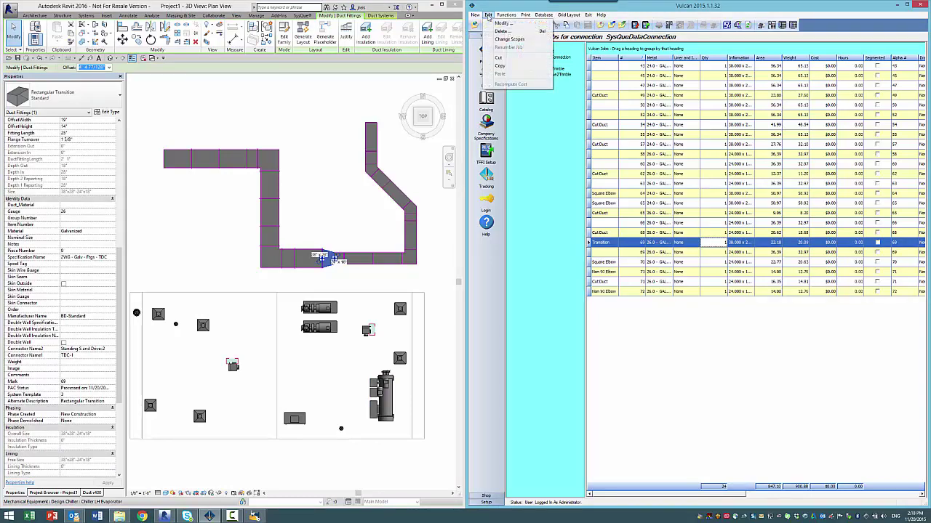
mouse_move(507, 16)
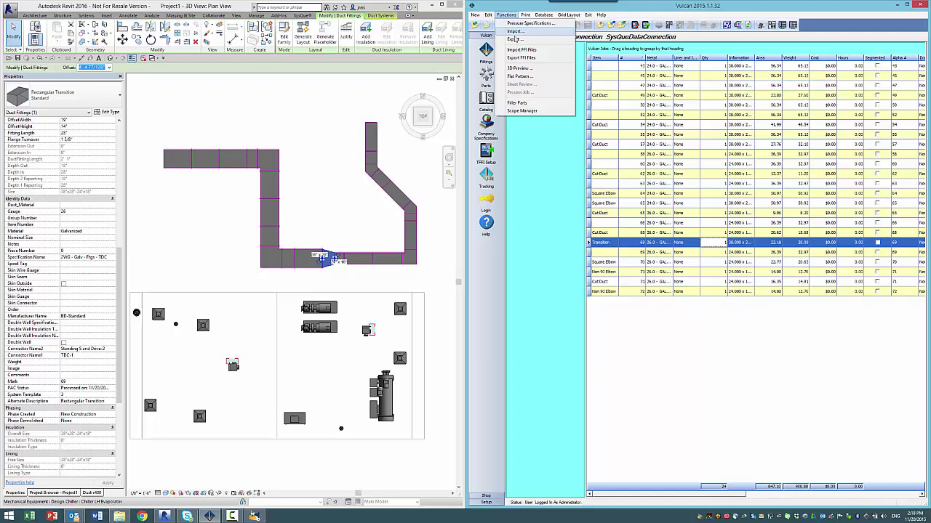
left_click(515, 31)
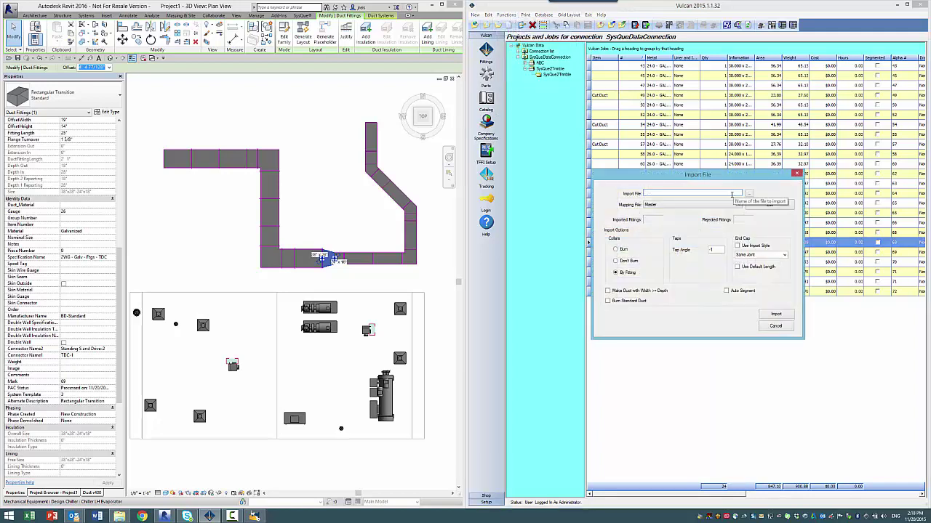
left_click(775, 327)
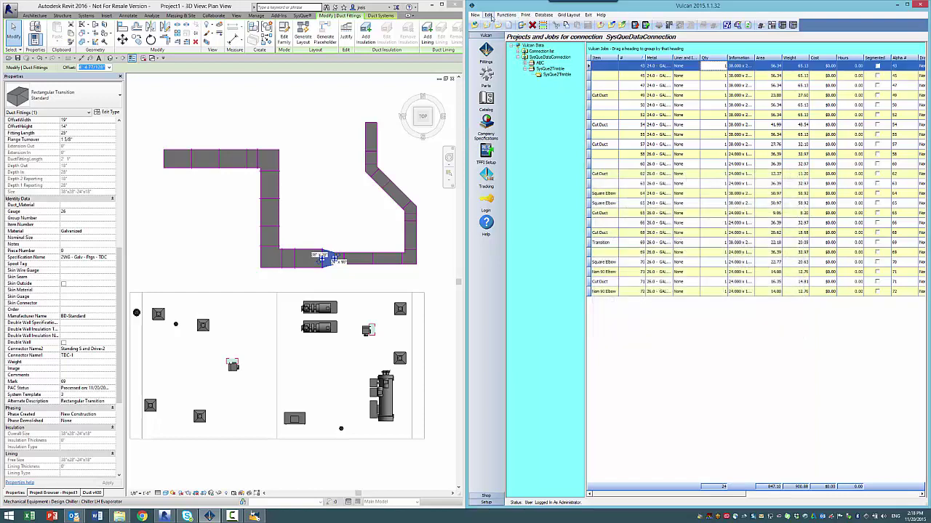
Start a Vulcan export of the job in AutoBid Sheet Metal format.
left_click(506, 16)
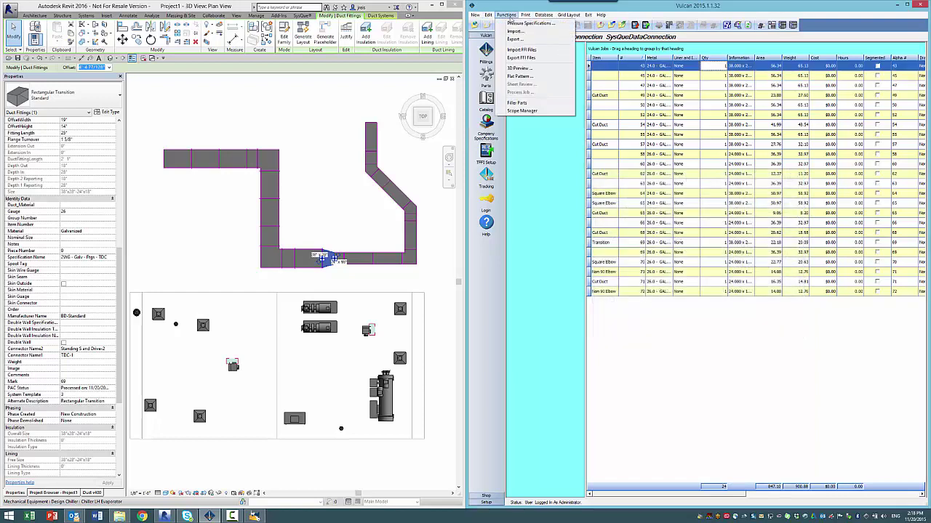
left_click(515, 39)
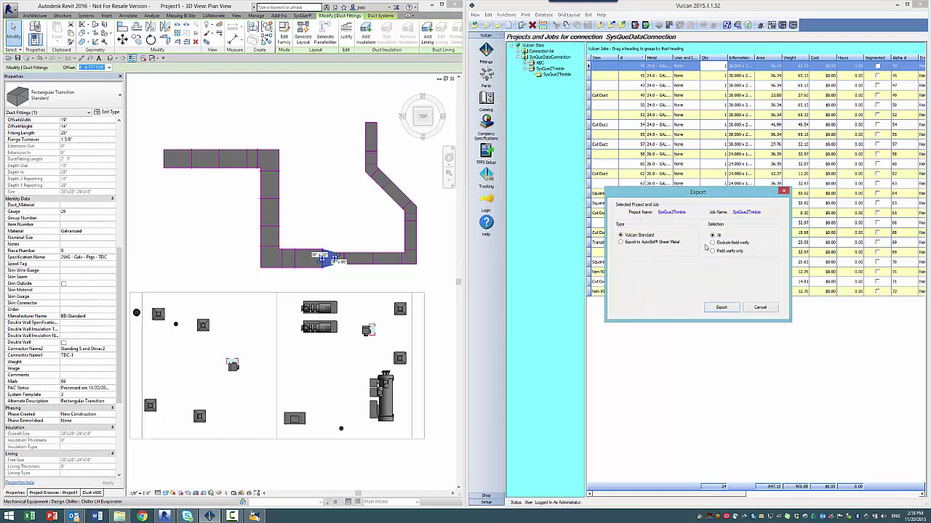
left_click(626, 243)
left_click(721, 309)
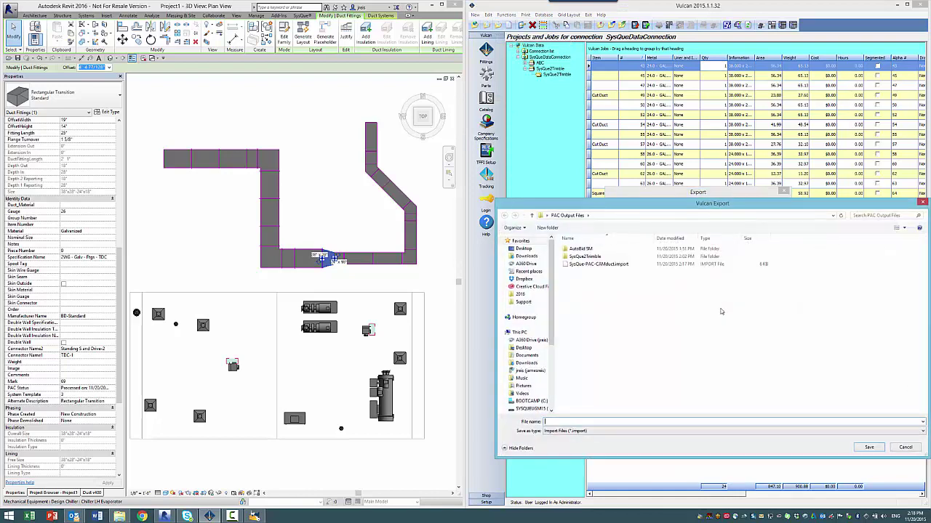
Save the export as 'SysQue 2 Trimble 2' in the SysQue2Trimble folder.
left_click(577, 258)
double_click(577, 258)
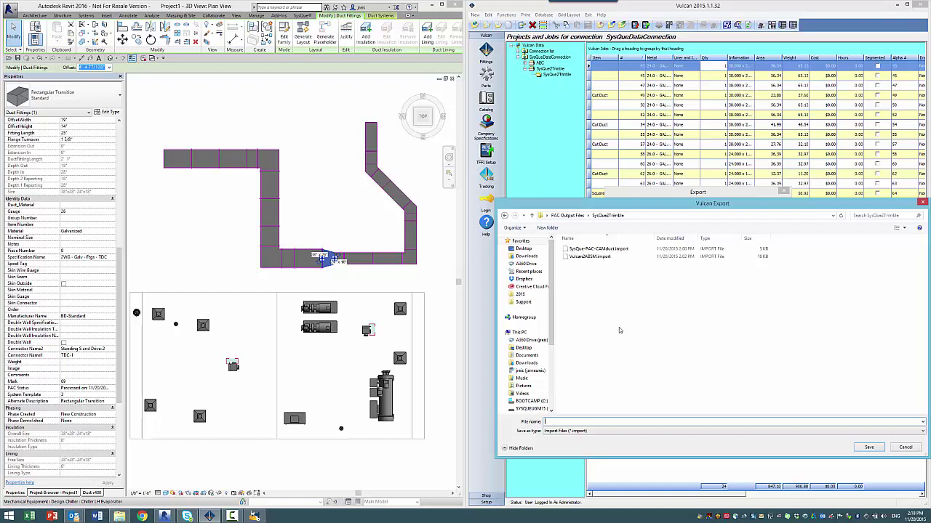
type("SysQue")
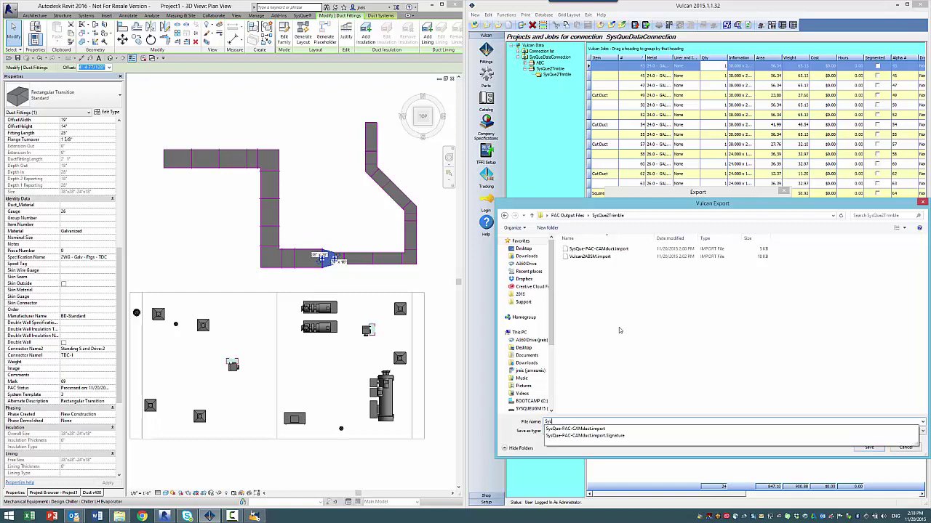
key("BackSpace")
key("BackSpace")
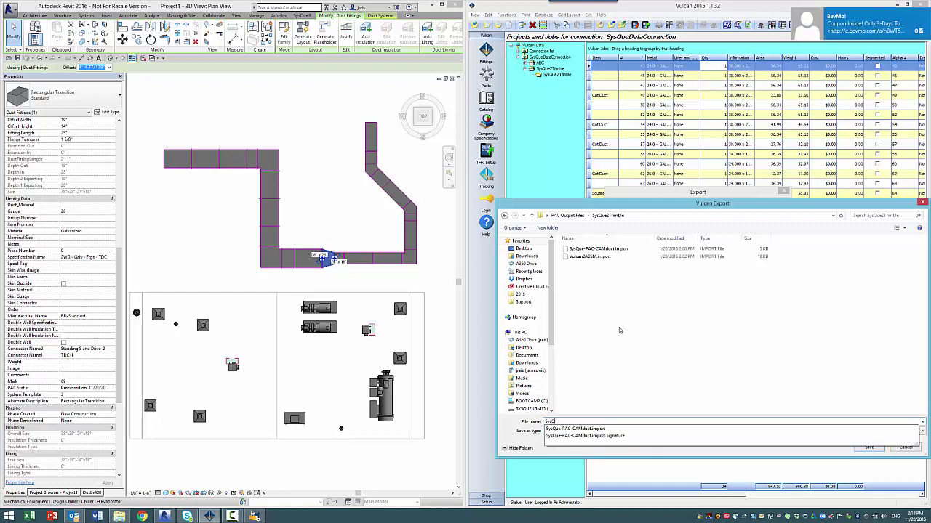
type("ue")
key("Escape")
type("2")
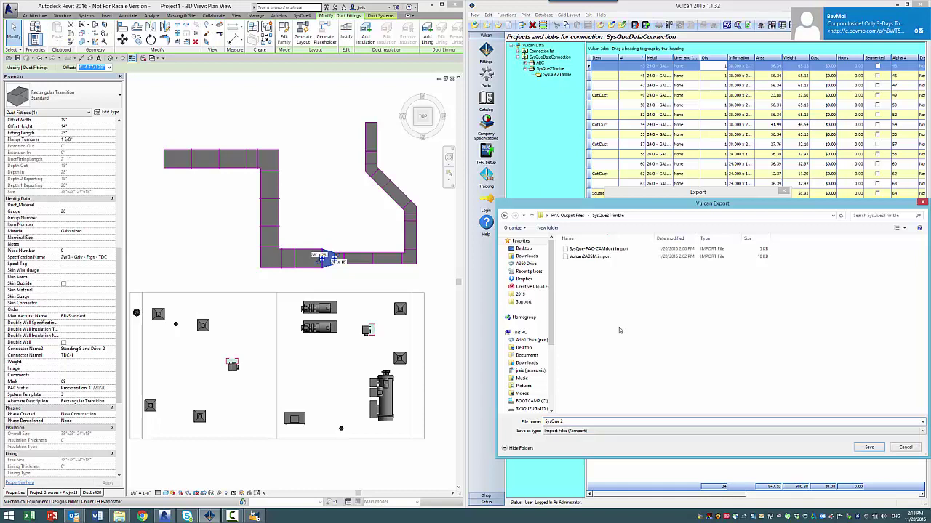
type(" Trimble 2")
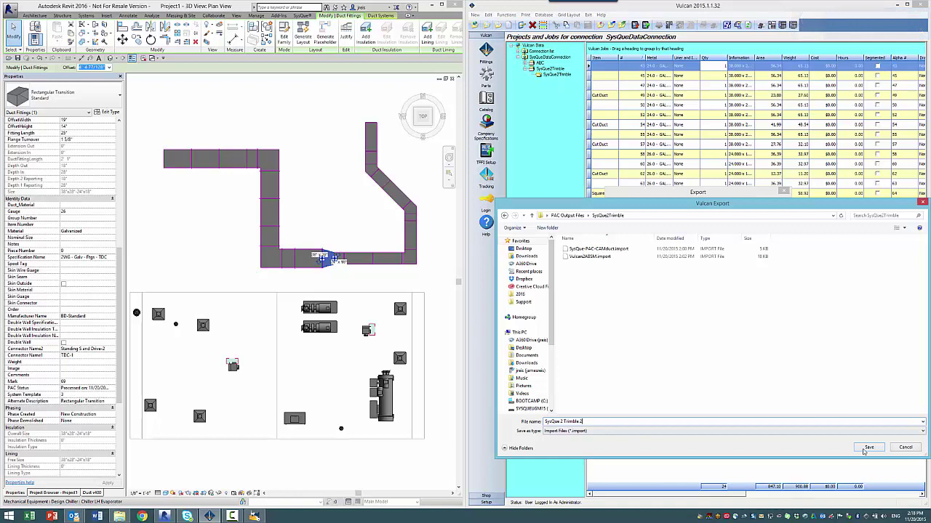
left_click(869, 447)
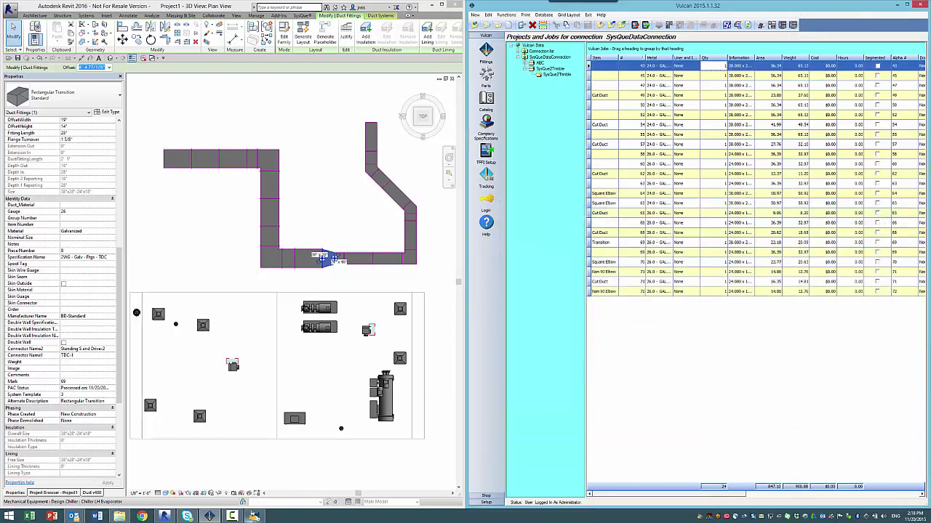
Start AutoBid's Import From Vulcan with SysQue-PAC-CAMduct.import from PAC Output Files.
left_click(254, 516)
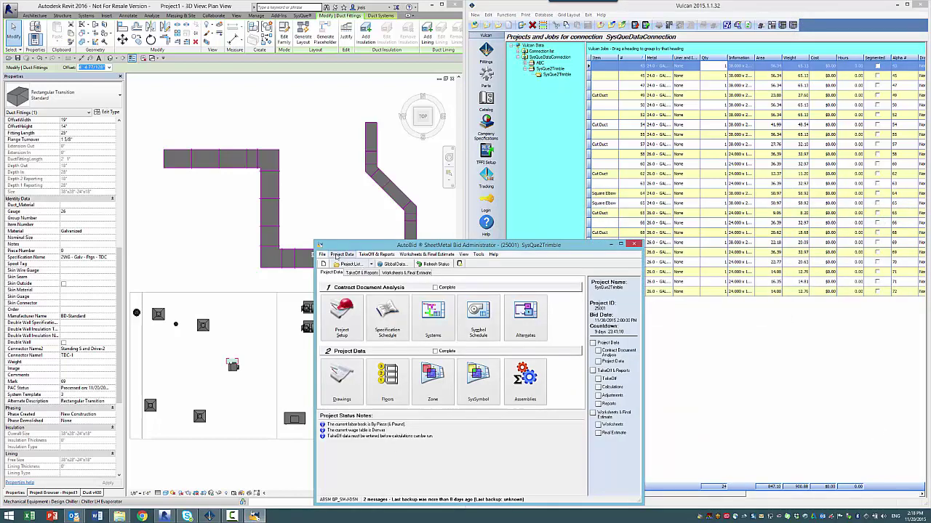
left_click(322, 254)
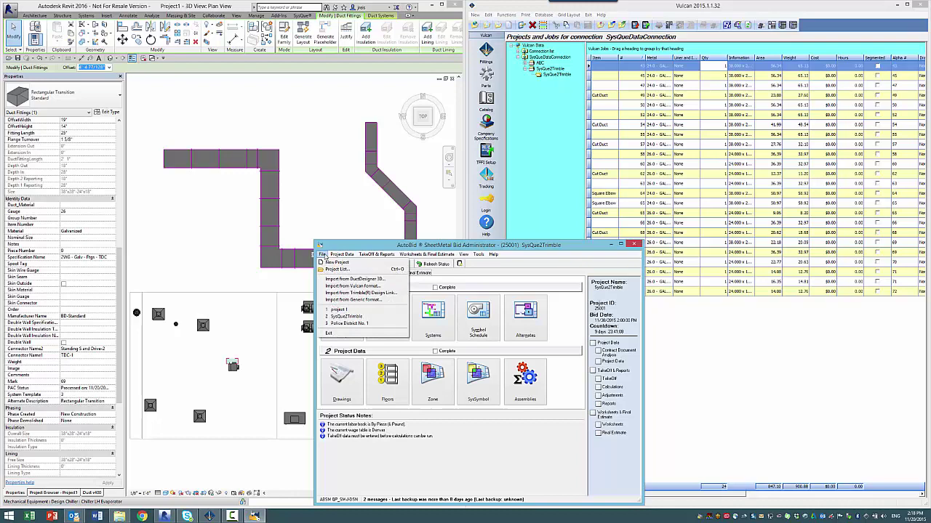
left_click(338, 287)
left_click(535, 202)
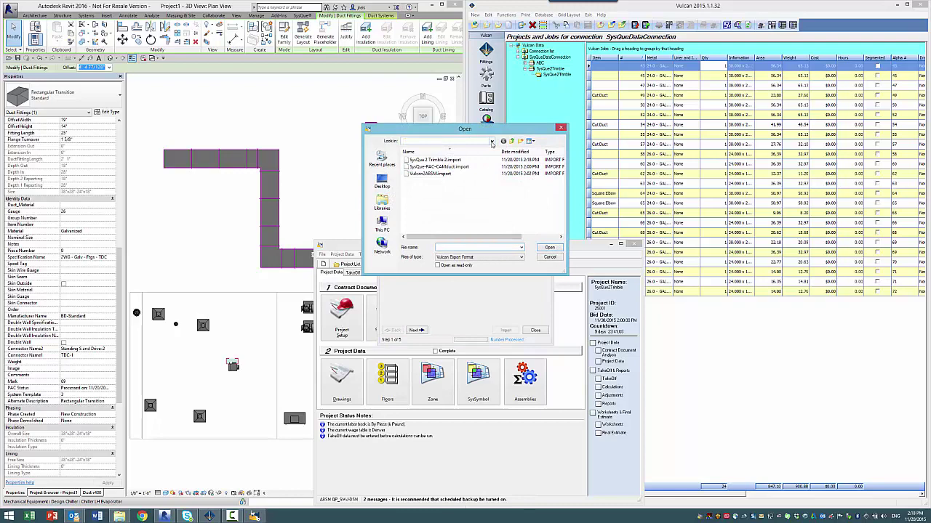
left_click(491, 142)
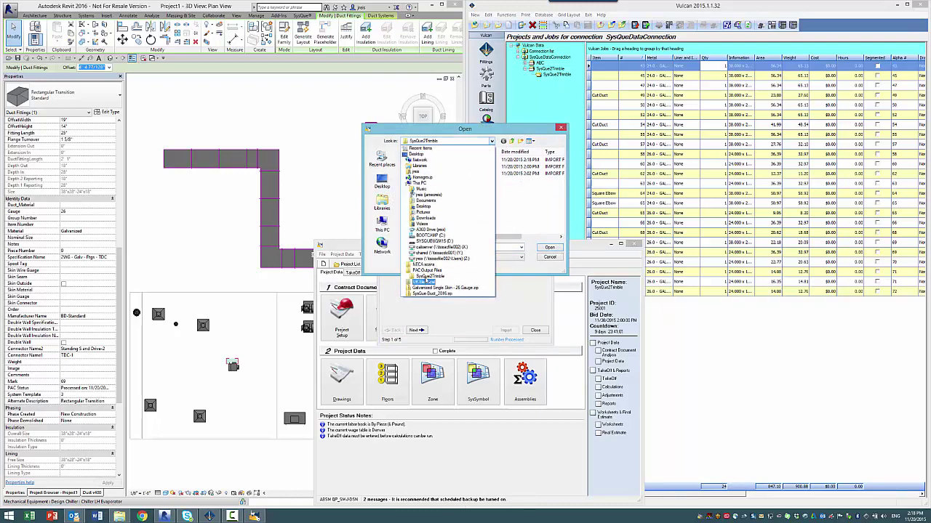
left_click(427, 270)
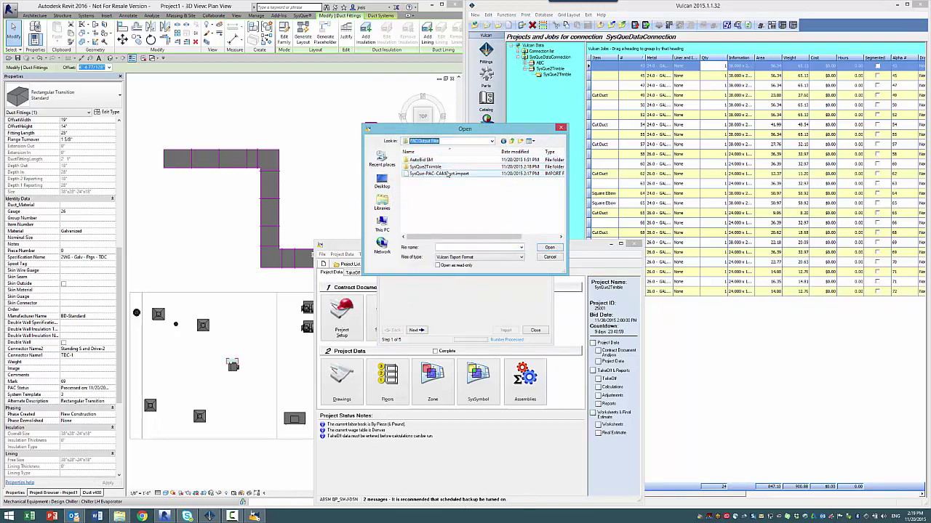
left_click(445, 173)
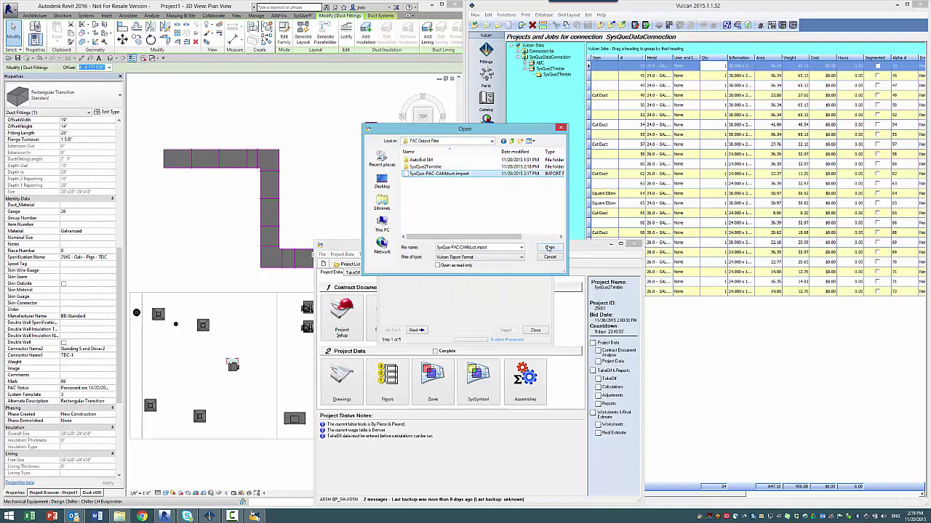
left_click(549, 248)
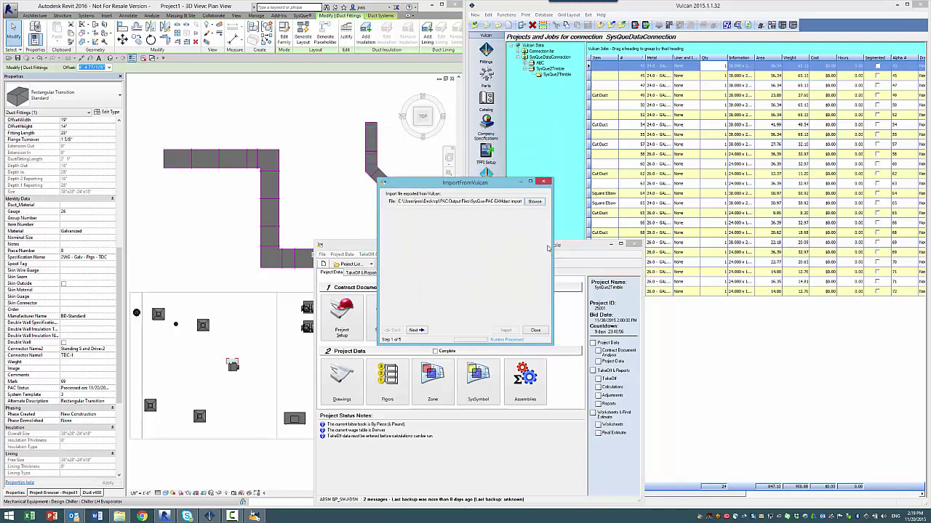
left_click(416, 330)
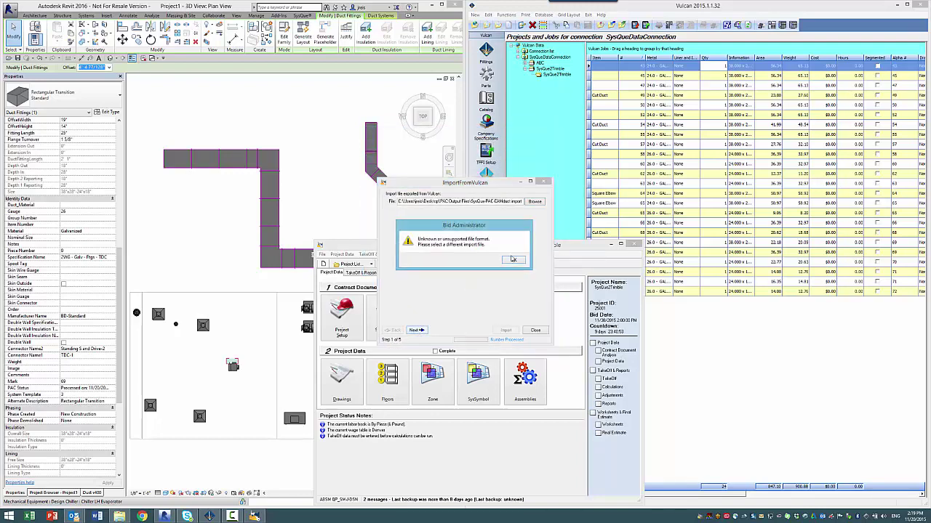
Dismiss the format error and choose SysQue 2 Trimble 2.import from the SysQue2Trimble folder.
left_click(513, 262)
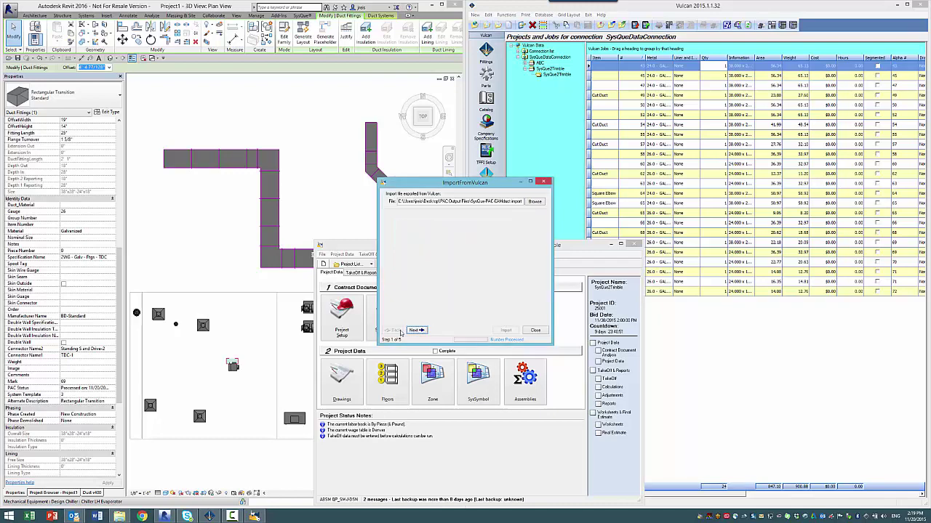
left_click(533, 202)
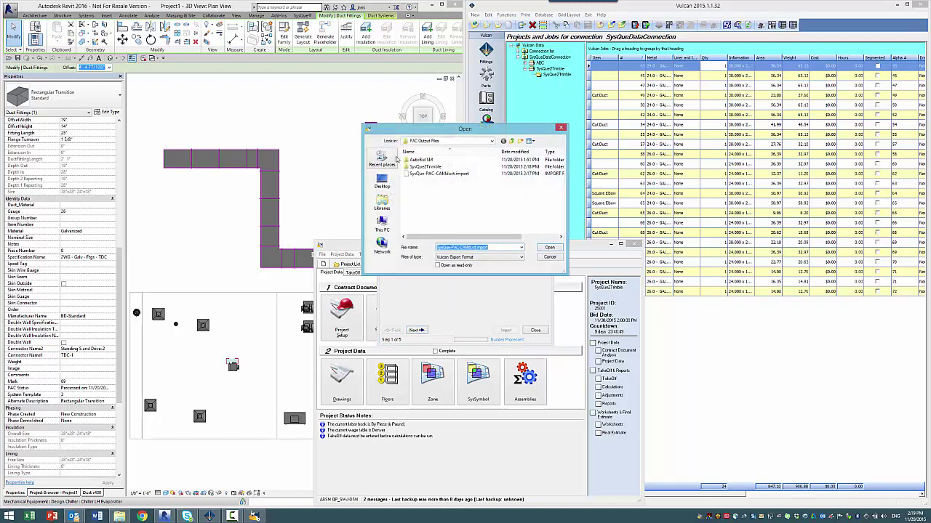
double_click(424, 167)
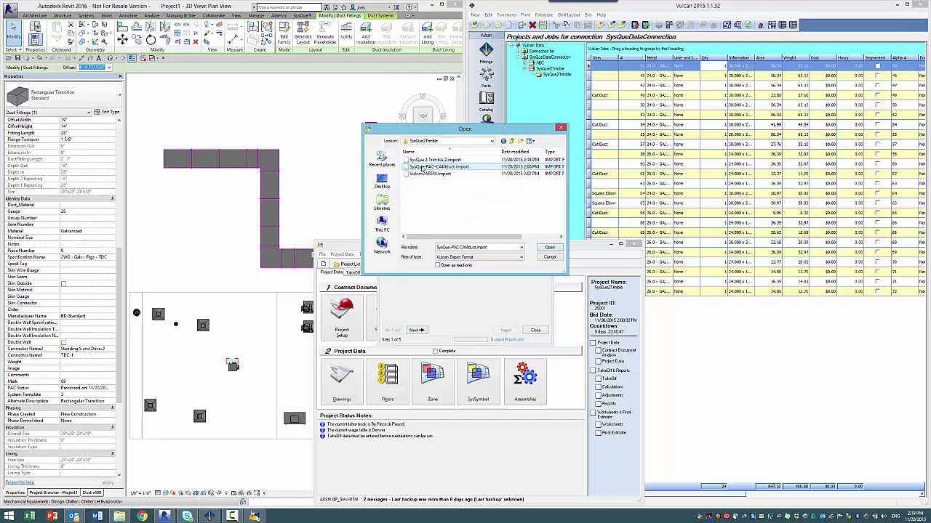
left_click(436, 160)
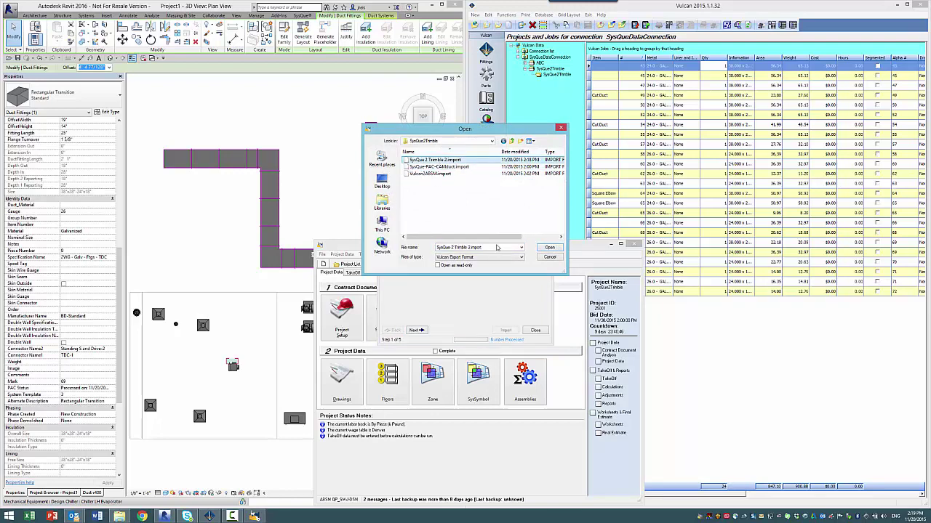
left_click(547, 248)
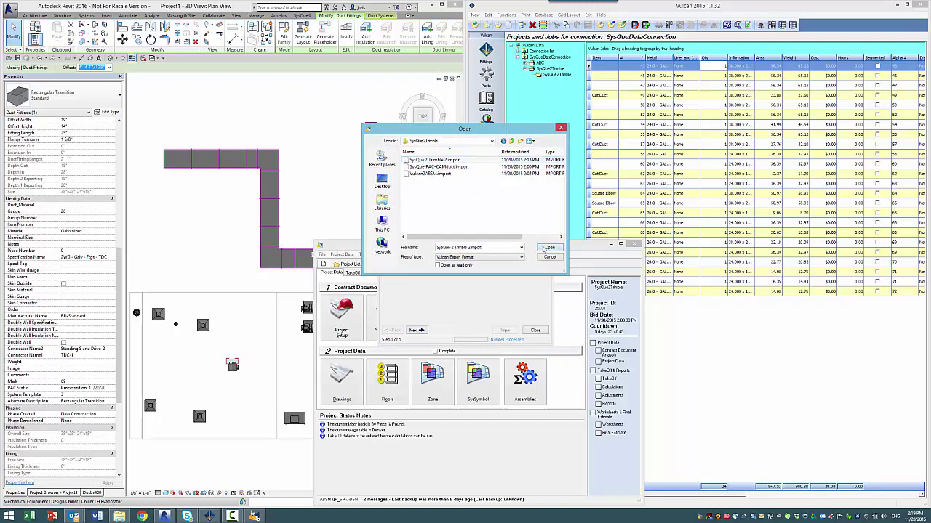
Step through the import wizard with default settings and import all 24 items.
left_click(416, 330)
left_click(416, 330)
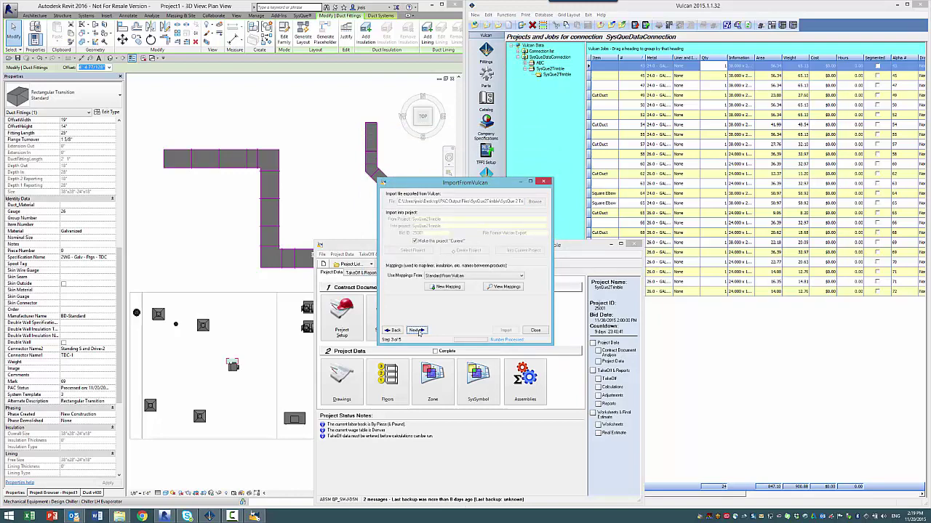
left_click(416, 331)
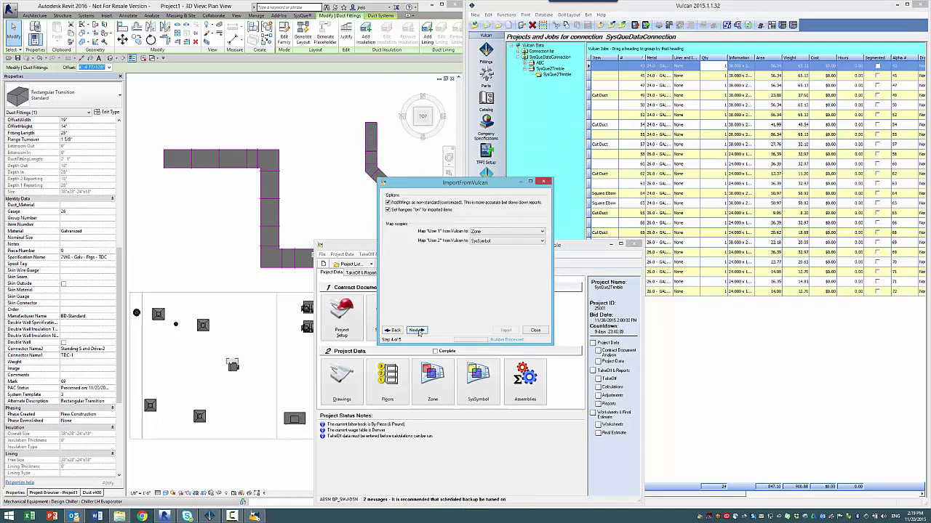
left_click(416, 331)
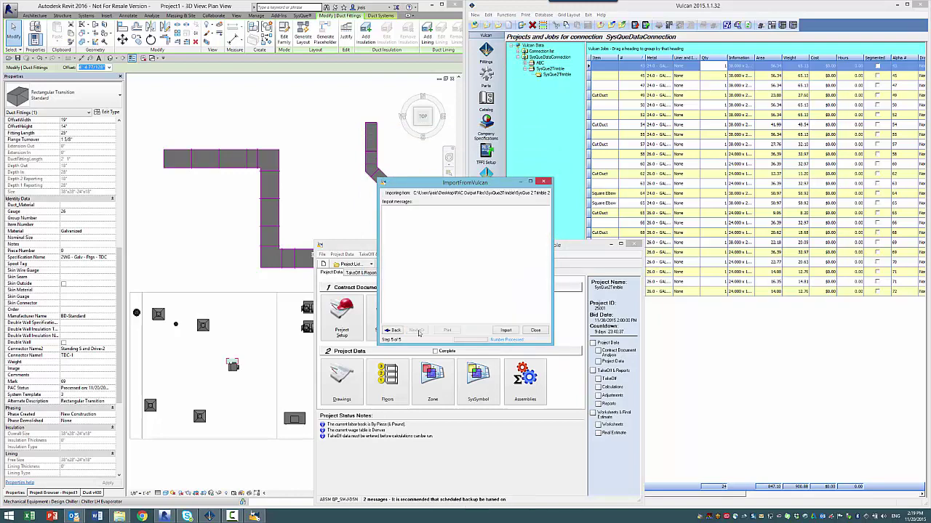
left_click(500, 333)
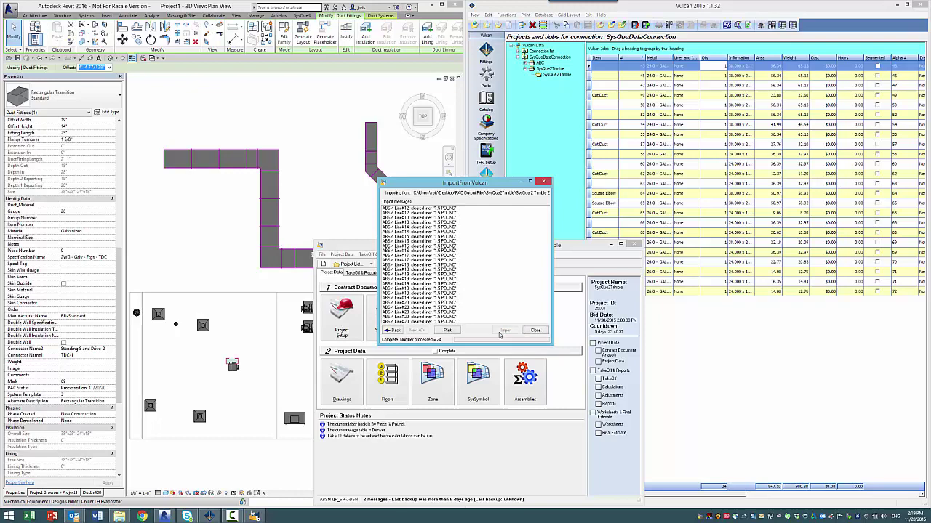
left_click(535, 332)
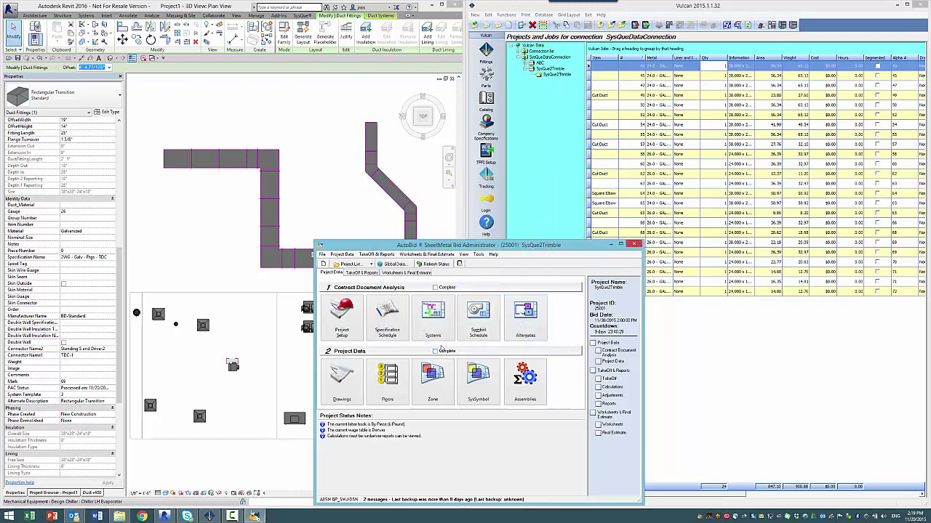
Run Auto Calc from TakeOff & Reports, then open Report Manager for SysQue2Trimble.
left_click(362, 273)
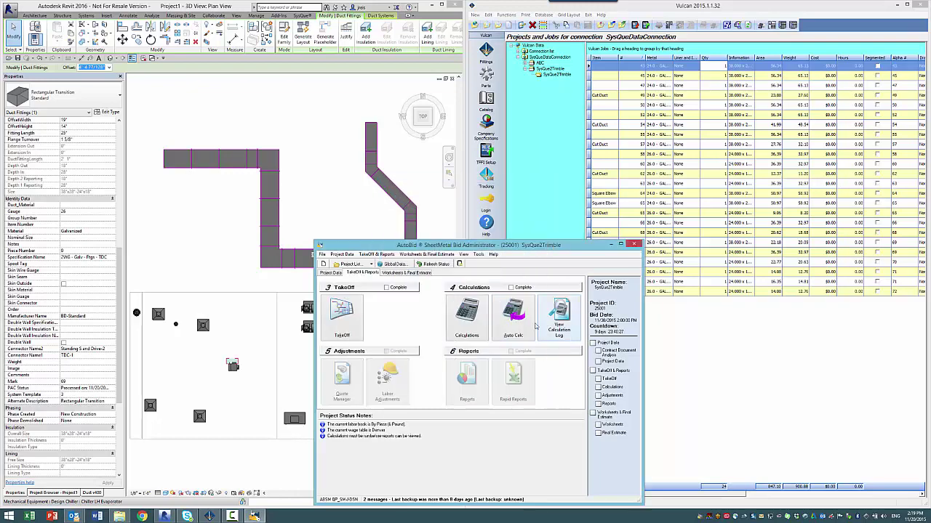
left_click(510, 314)
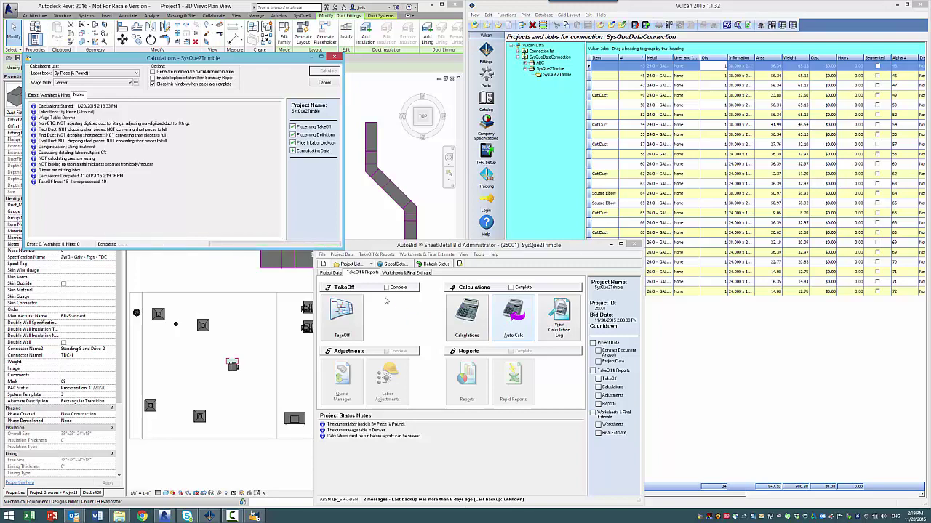
left_click(469, 382)
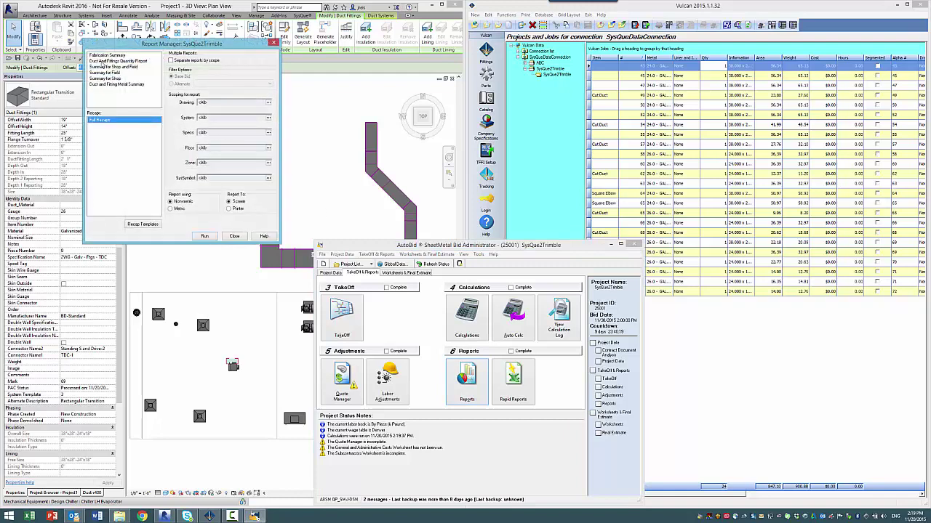
Run the Duct And Fittings Quantity Report and view its zoomed-in second page.
left_click(118, 61)
left_click(204, 236)
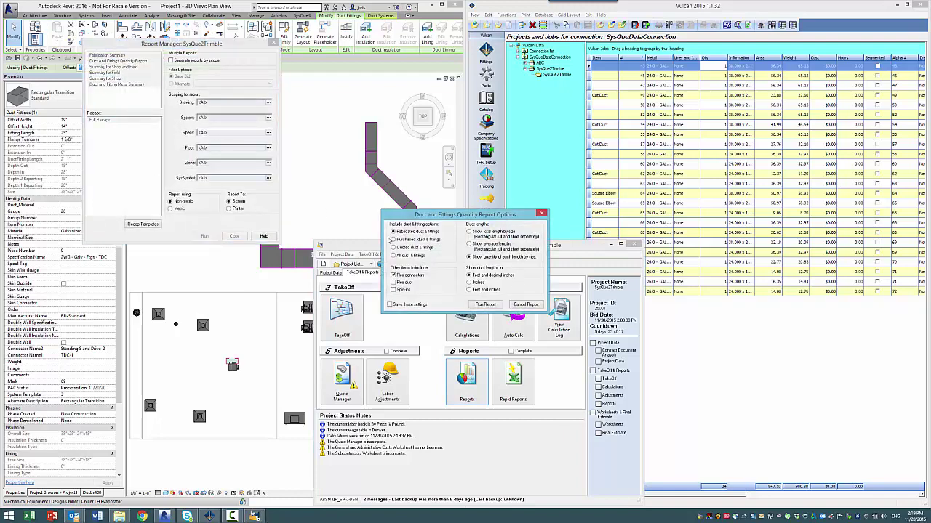
left_click(485, 304)
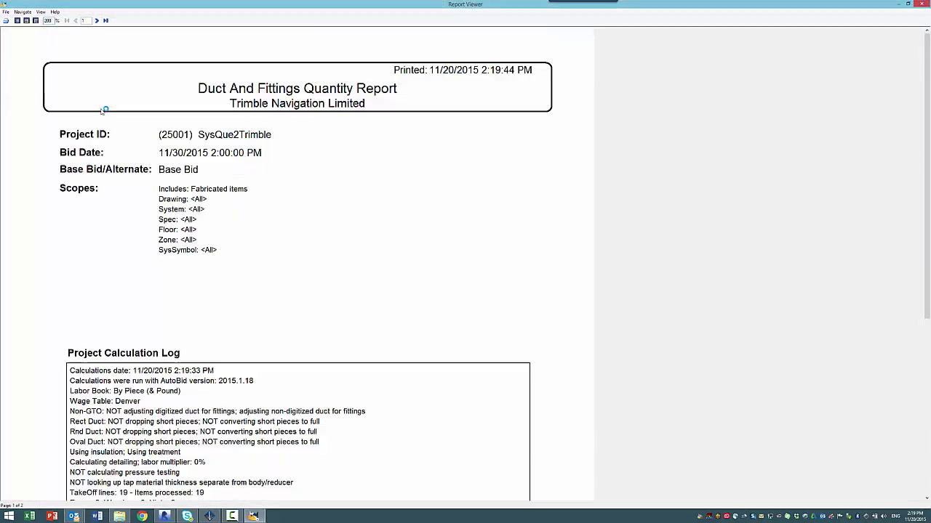
left_click(100, 108)
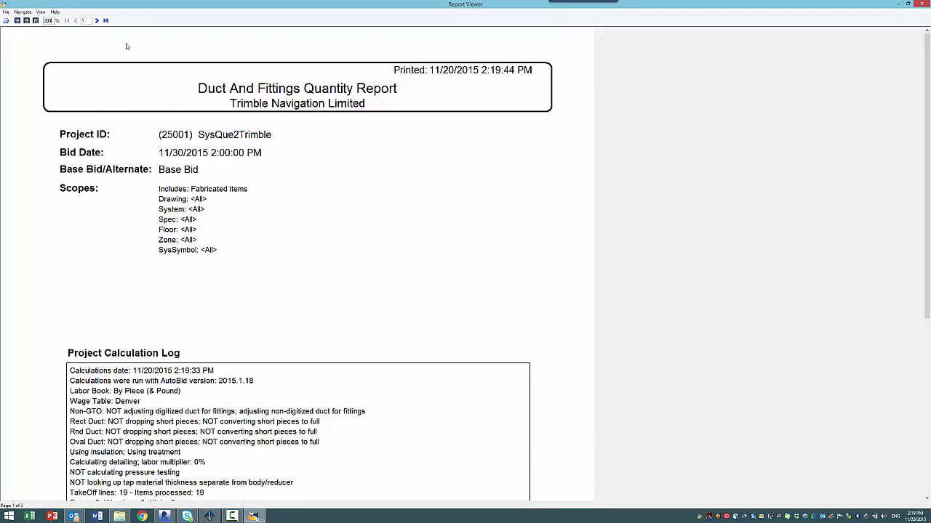
left_click(97, 20)
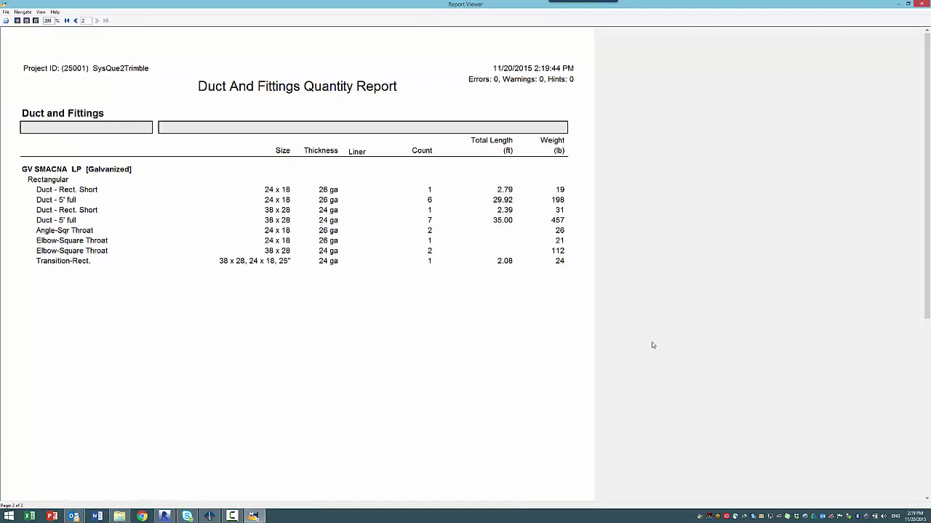
Review the Duct and Fitting Metal Summary report, then close it.
left_click(922, 4)
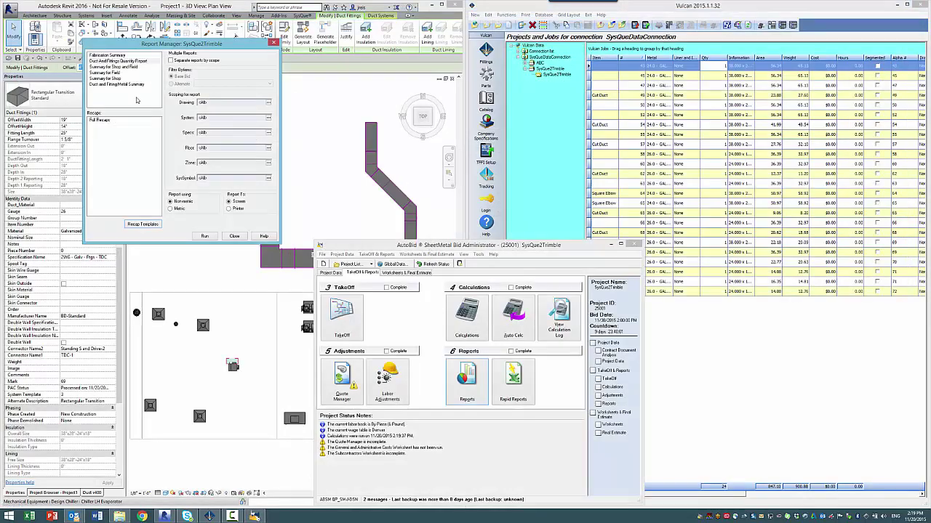
double_click(94, 85)
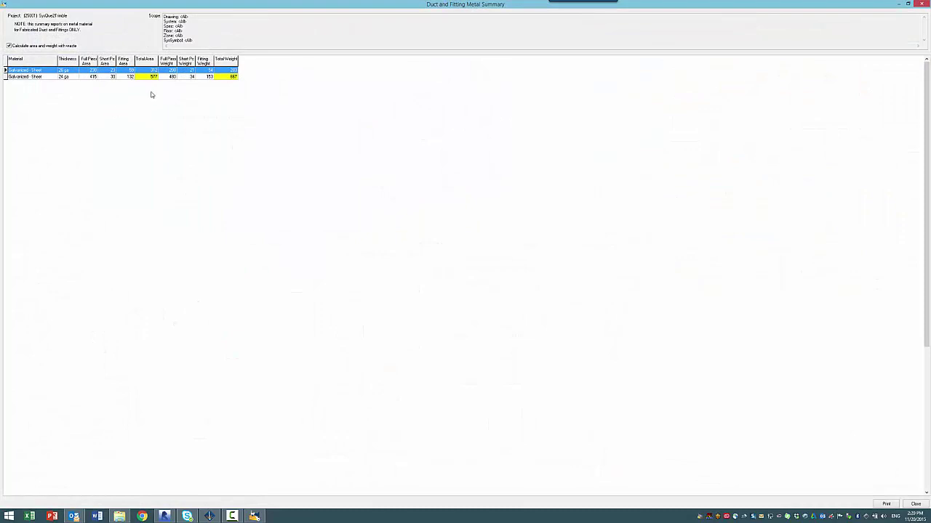
left_click(922, 4)
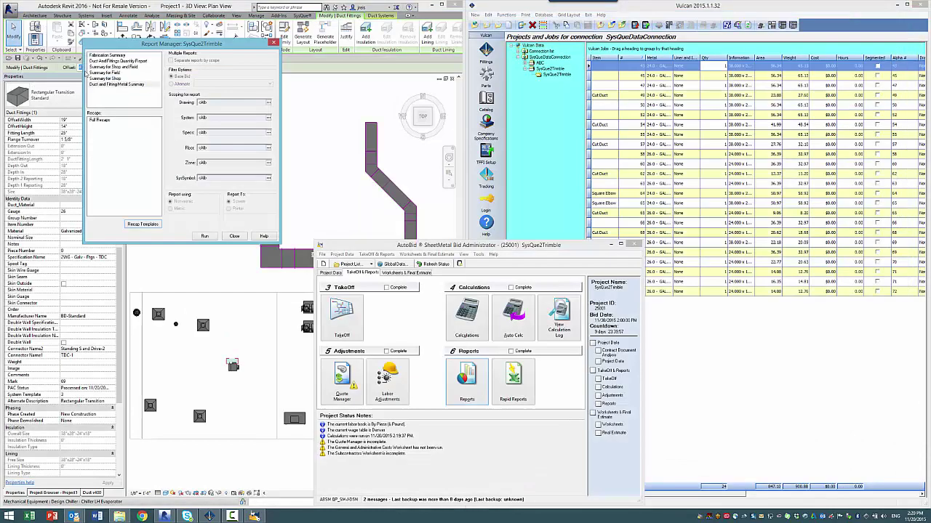
Run the Fabrication Summary report and page through its material, shop and field costs.
double_click(109, 56)
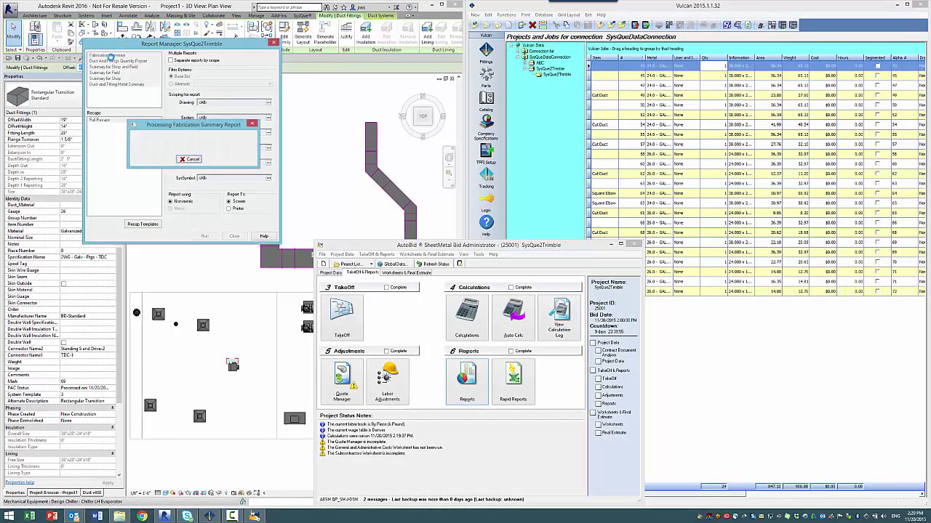
left_click(96, 21)
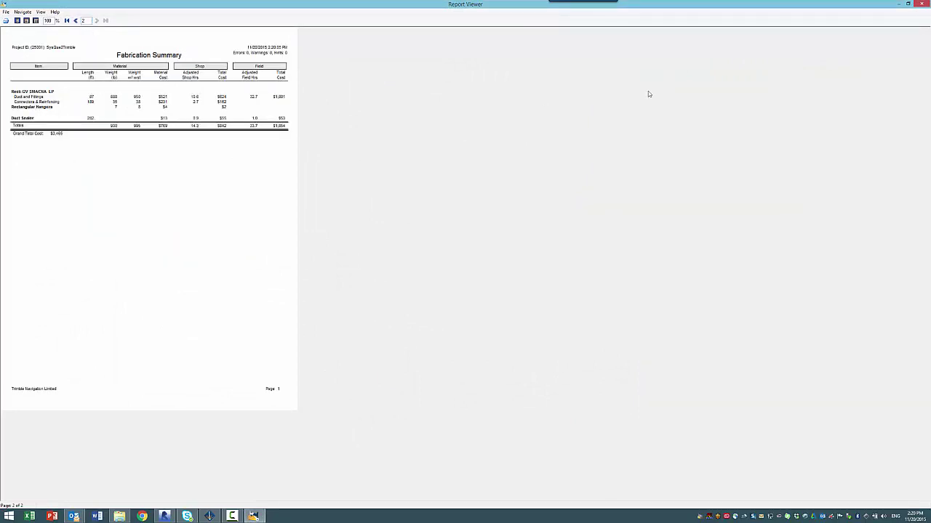
mouse_move(918, 4)
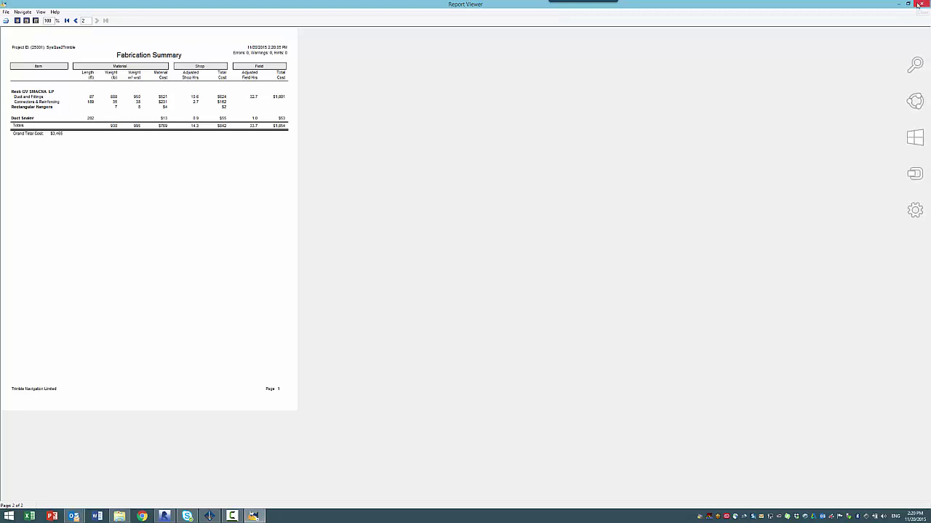